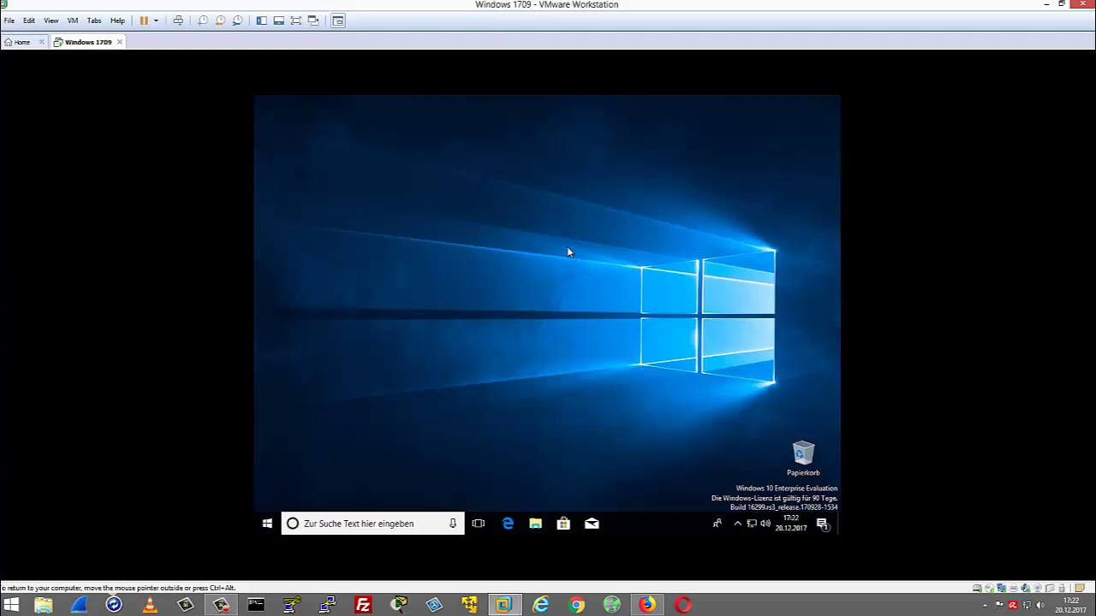
- Check the installed Windows version with winver and close the information window
{"action": "key", "text": "super"}
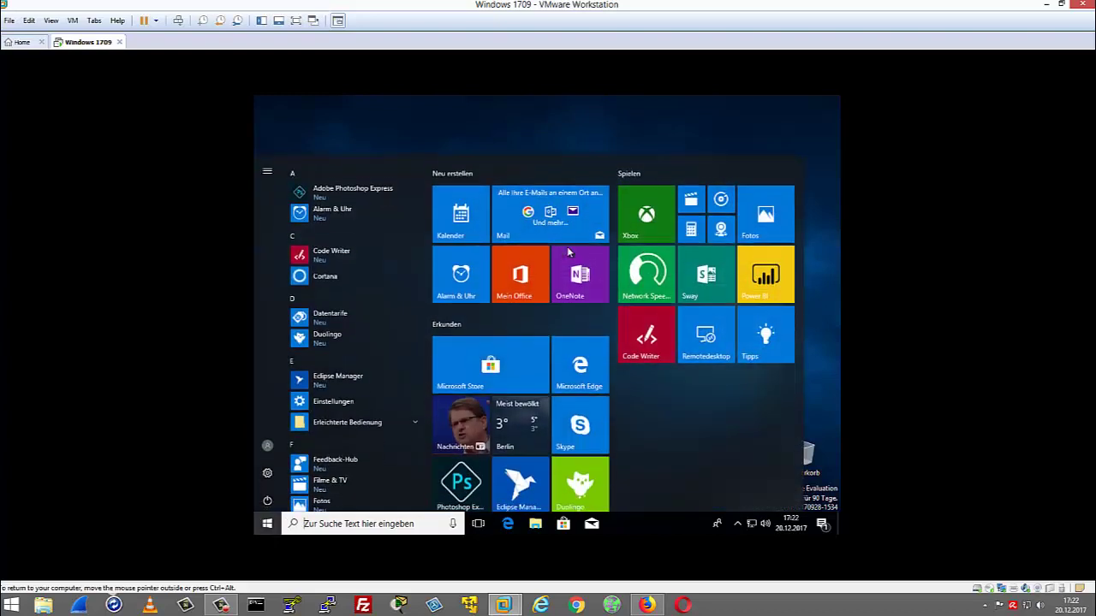
{"action": "type", "text": "winver"}
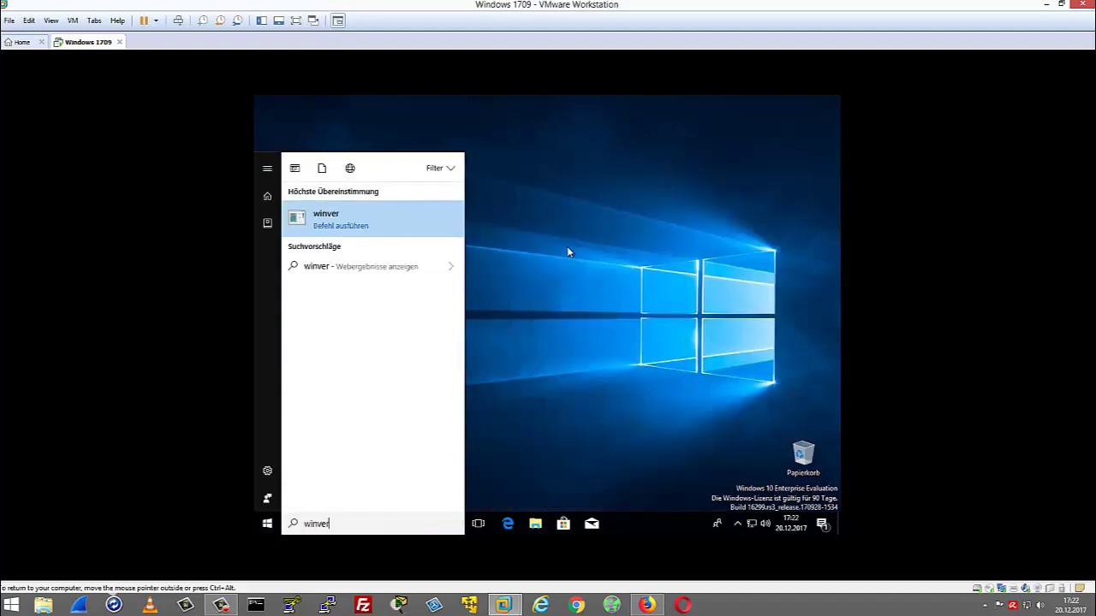
{"action": "key", "text": "Return"}
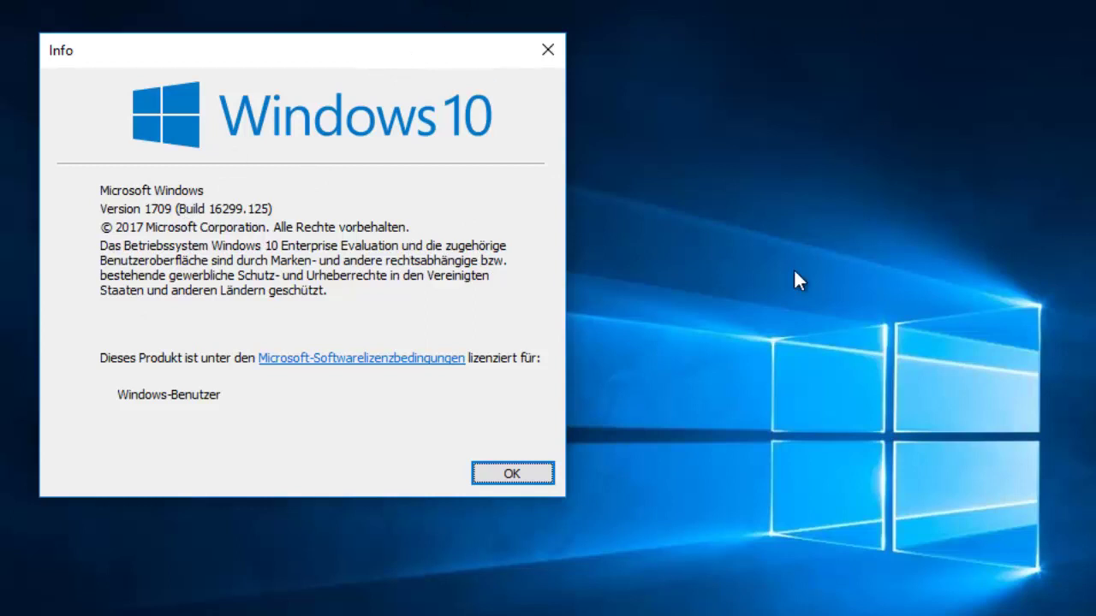
{"action": "left_click", "coordinate": [535, 475]}
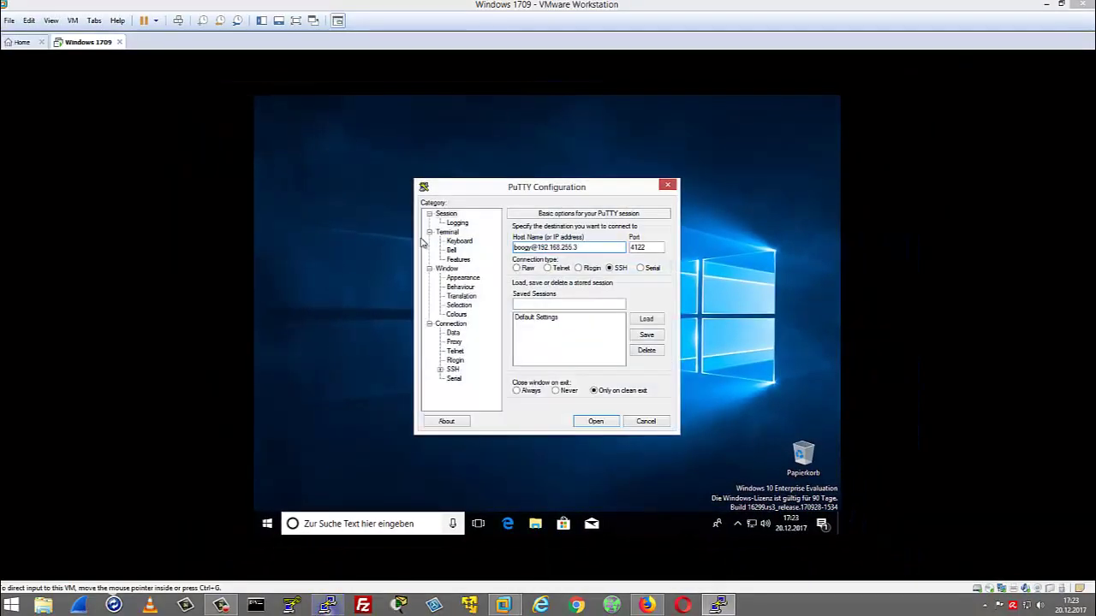
- Move the PuTTY Configuration window aside and close it without connecting
{"action": "left_click_drag", "start_coordinate": [573, 192], "coordinate": [560, 155]}
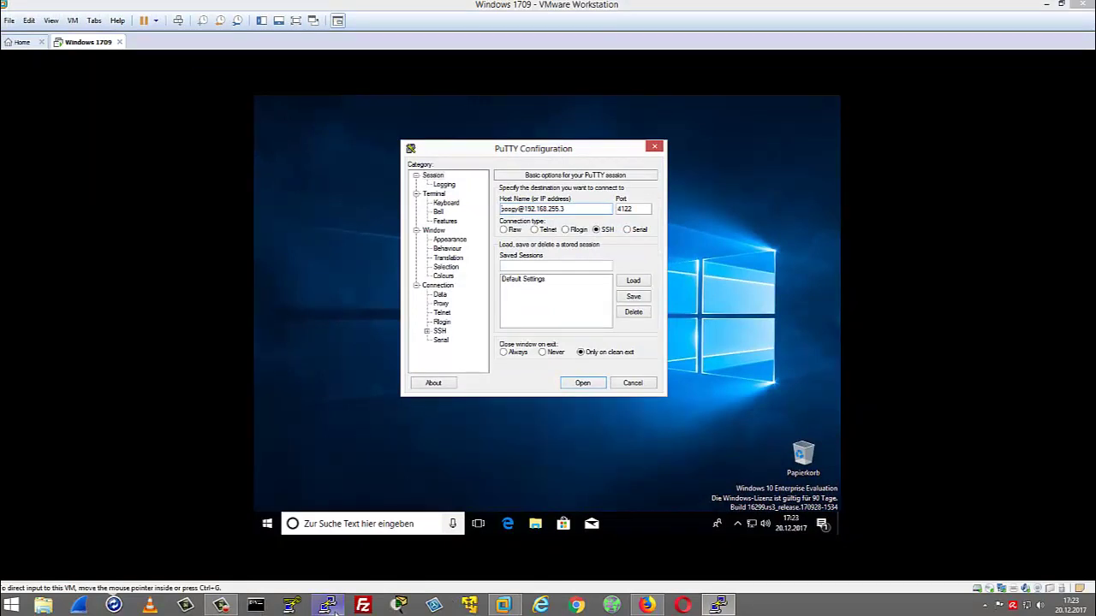
{"action": "left_click", "coordinate": [654, 148]}
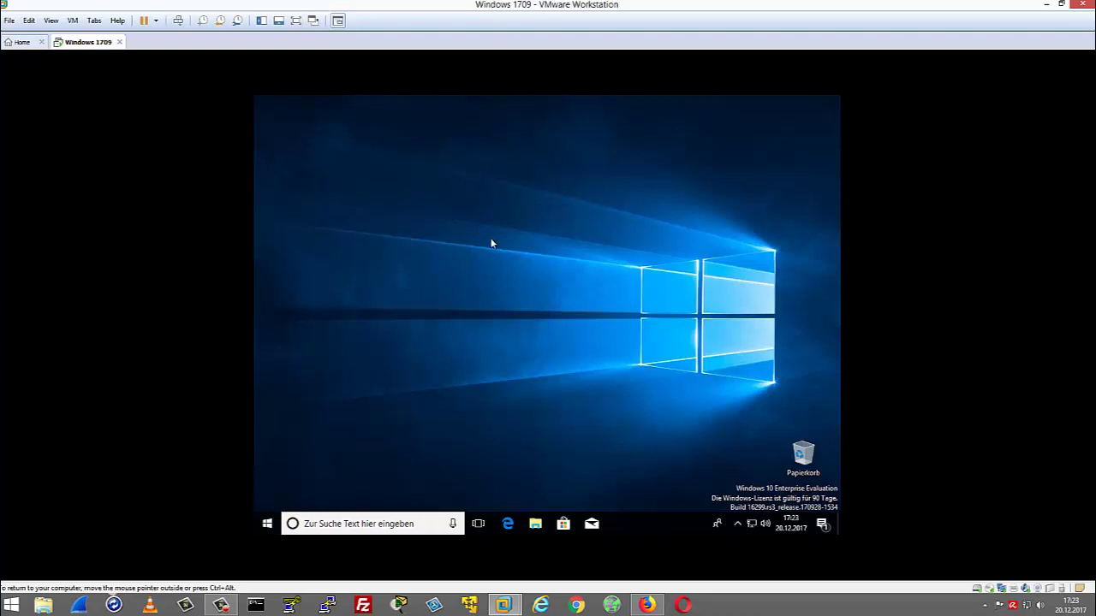
- Open the Apps & Features settings and go to the management of optional features
{"action": "right_click", "coordinate": [270, 525]}
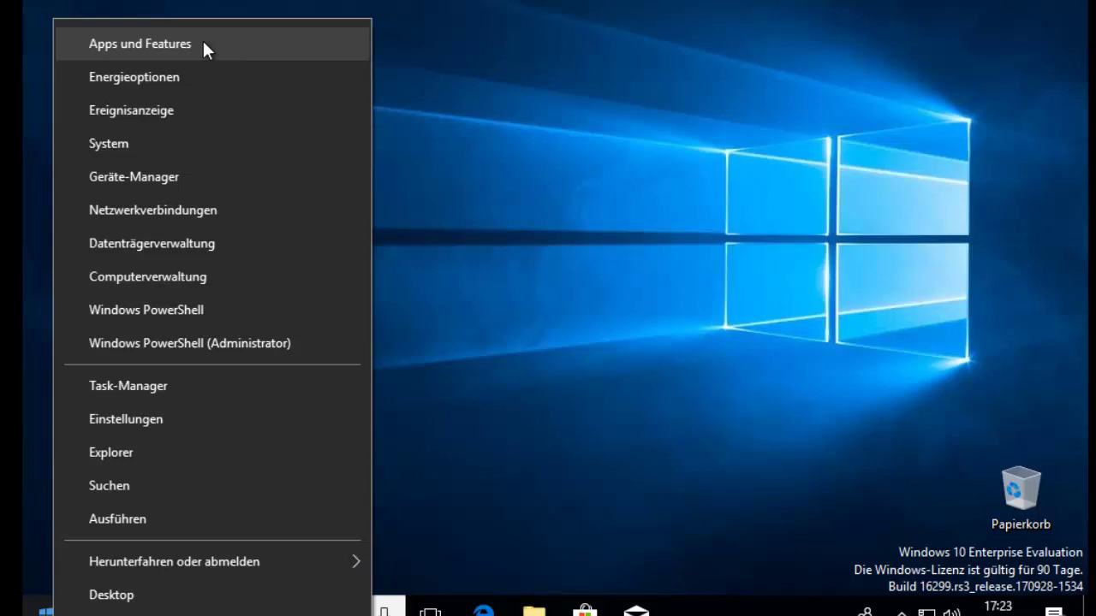
{"action": "left_click", "coordinate": [25, 543]}
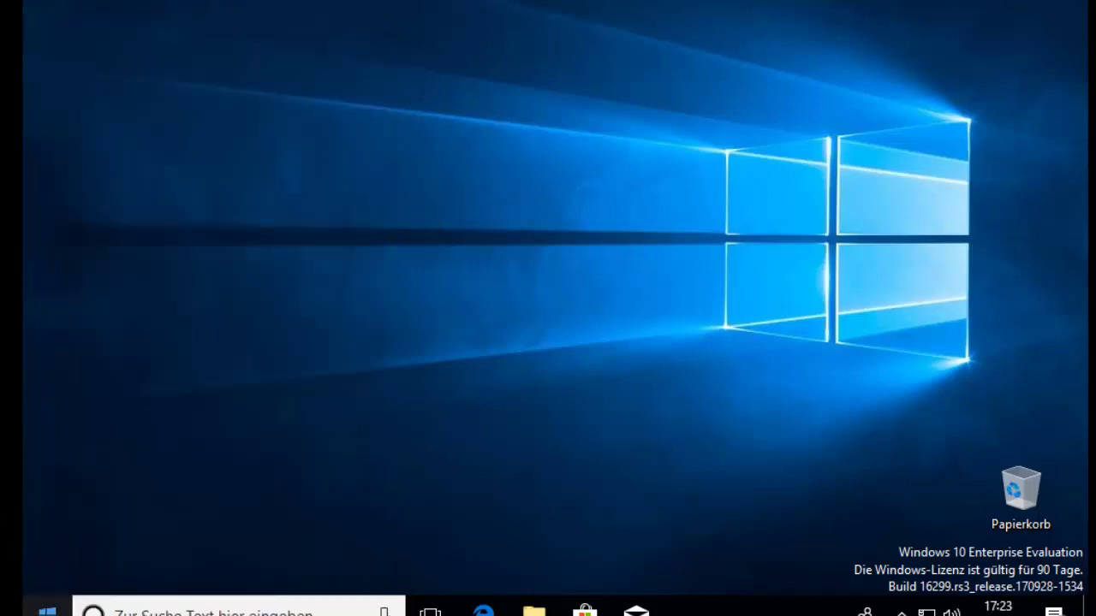
{"action": "right_click", "coordinate": [45, 608]}
{"action": "left_click", "coordinate": [197, 44]}
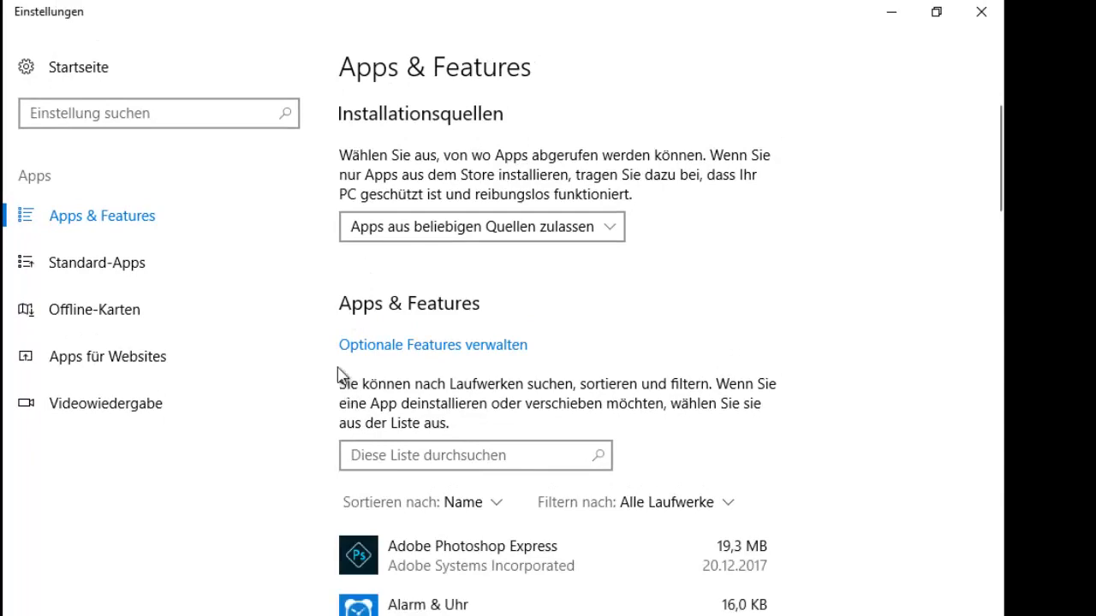
{"action": "scroll", "coordinate": [624, 274], "scroll_direction": "down", "scroll_amount": 3}
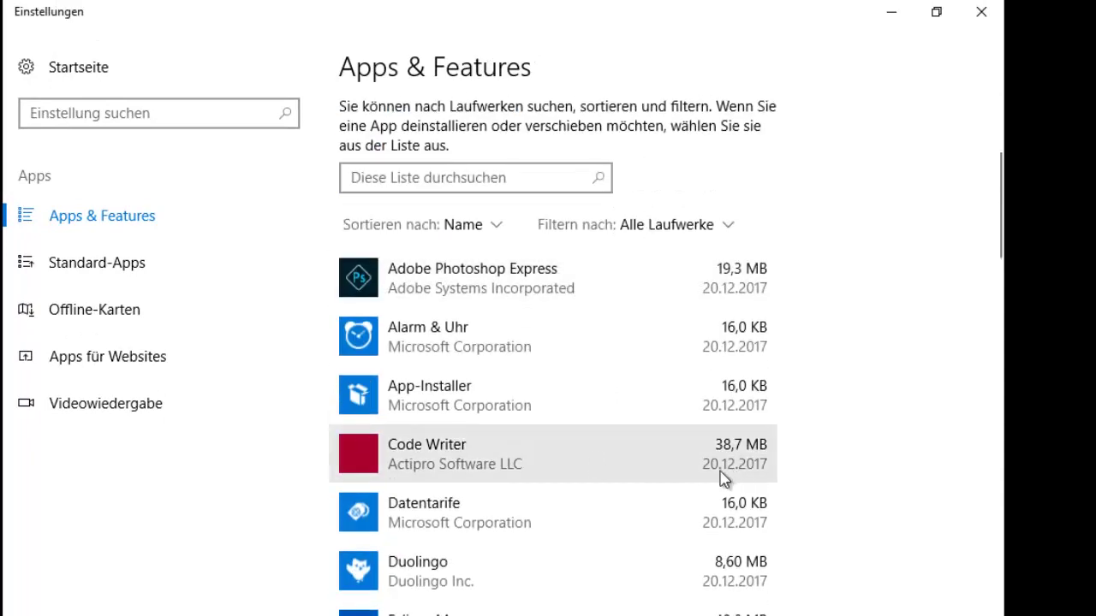
{"action": "scroll", "coordinate": [667, 479], "scroll_direction": "down", "scroll_amount": 4}
{"action": "scroll", "coordinate": [678, 548], "scroll_direction": "up", "scroll_amount": 7}
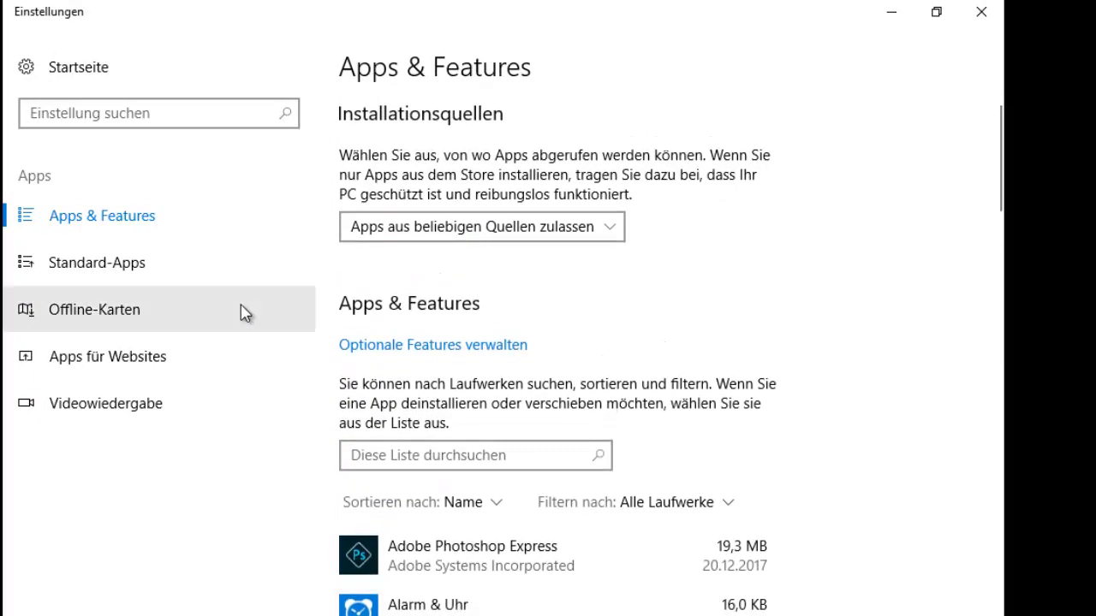
{"action": "left_click", "coordinate": [434, 350]}
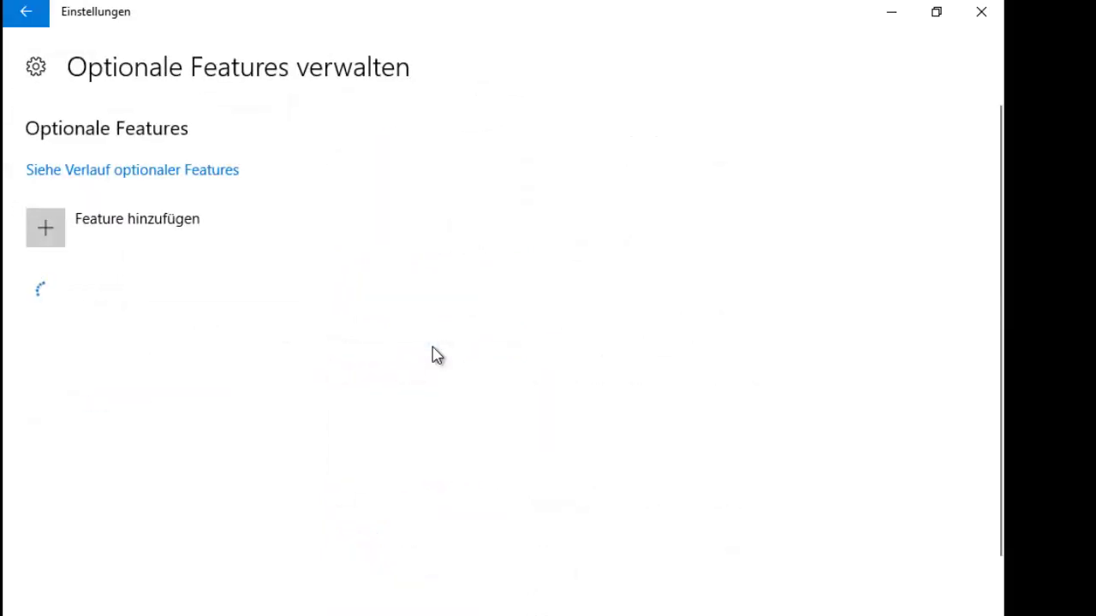
- Look through the installed optional features and open the list of features available to add
{"action": "scroll", "coordinate": [436, 355], "scroll_direction": "down", "scroll_amount": 3}
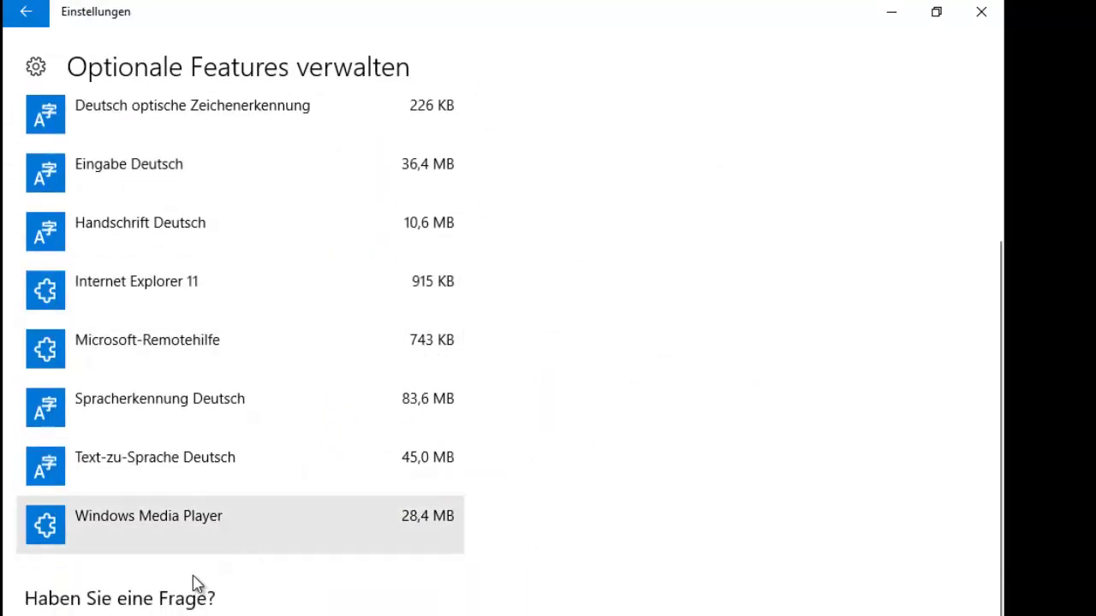
{"action": "scroll", "coordinate": [472, 411], "scroll_direction": "up", "scroll_amount": 3}
{"action": "scroll", "coordinate": [254, 426], "scroll_direction": "down", "scroll_amount": 2}
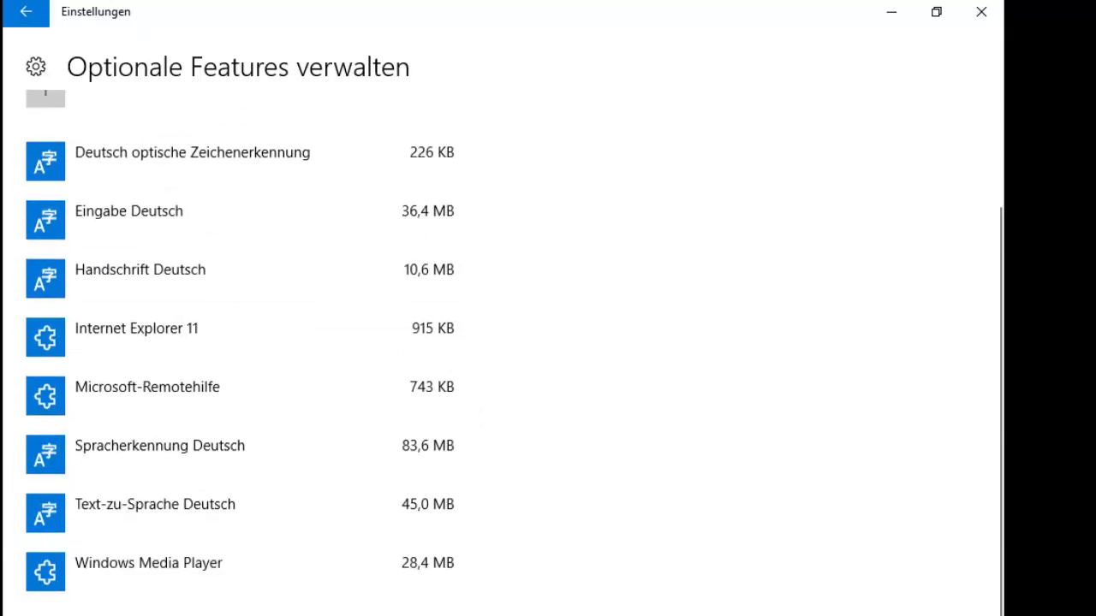
{"action": "scroll", "coordinate": [132, 148], "scroll_direction": "up", "scroll_amount": 2}
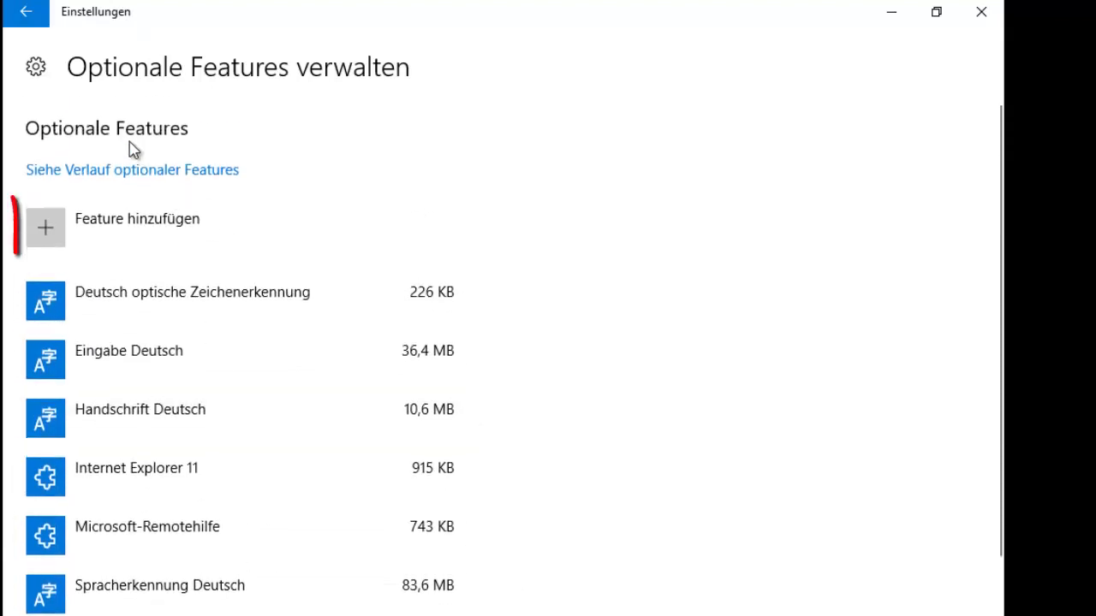
{"action": "left_click", "coordinate": [162, 225]}
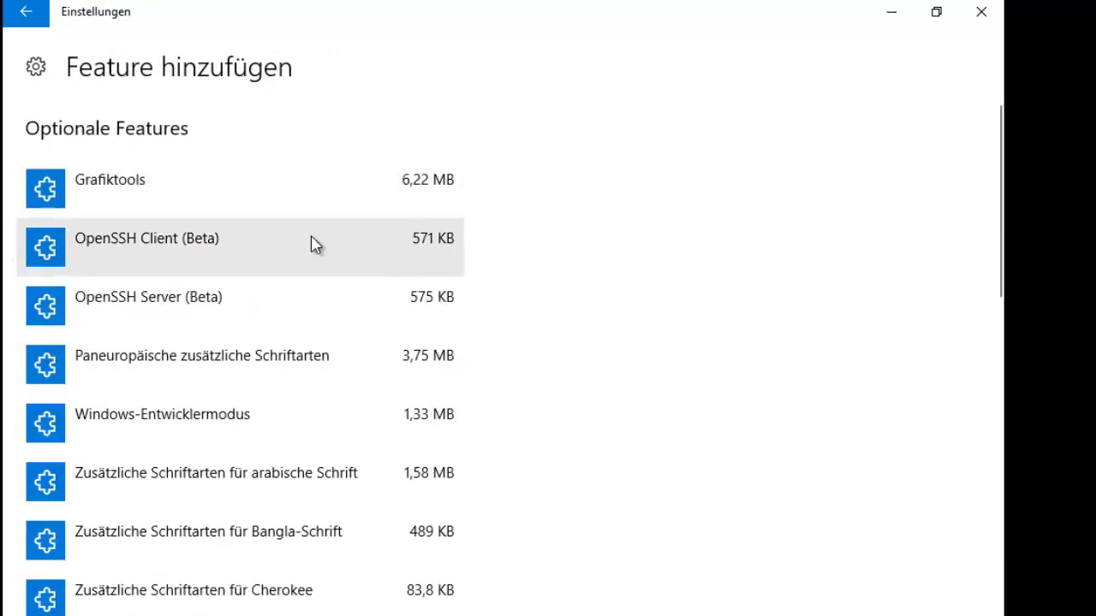
- Install the OpenSSH Client (Beta) optional feature
{"action": "scroll", "coordinate": [611, 340], "scroll_direction": "down", "scroll_amount": 10}
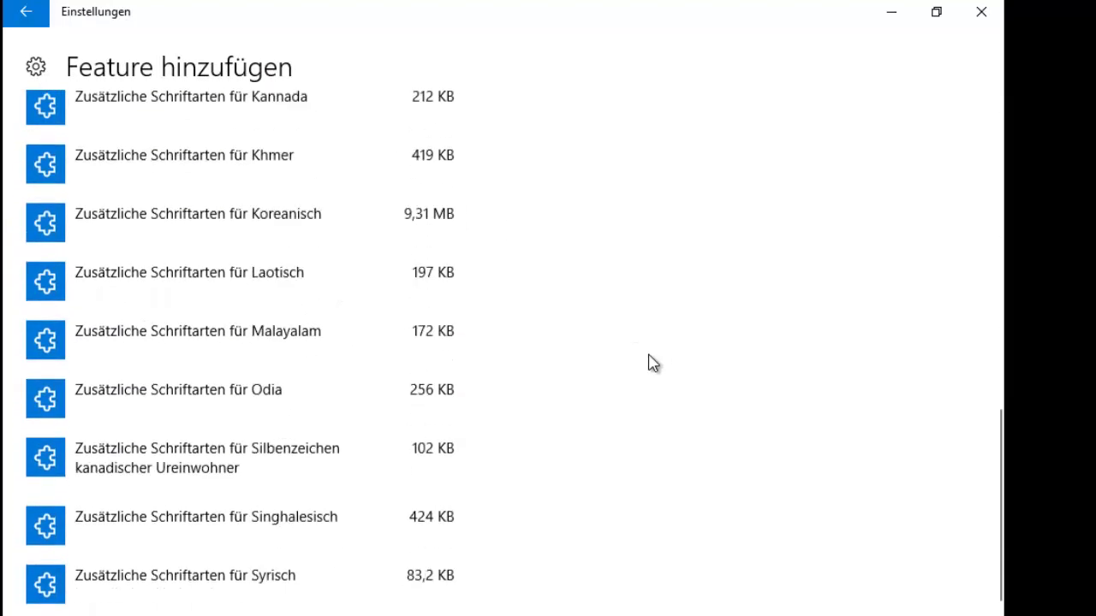
{"action": "scroll", "coordinate": [341, 297], "scroll_direction": "up", "scroll_amount": 5}
{"action": "scroll", "coordinate": [340, 296], "scroll_direction": "up", "scroll_amount": 5}
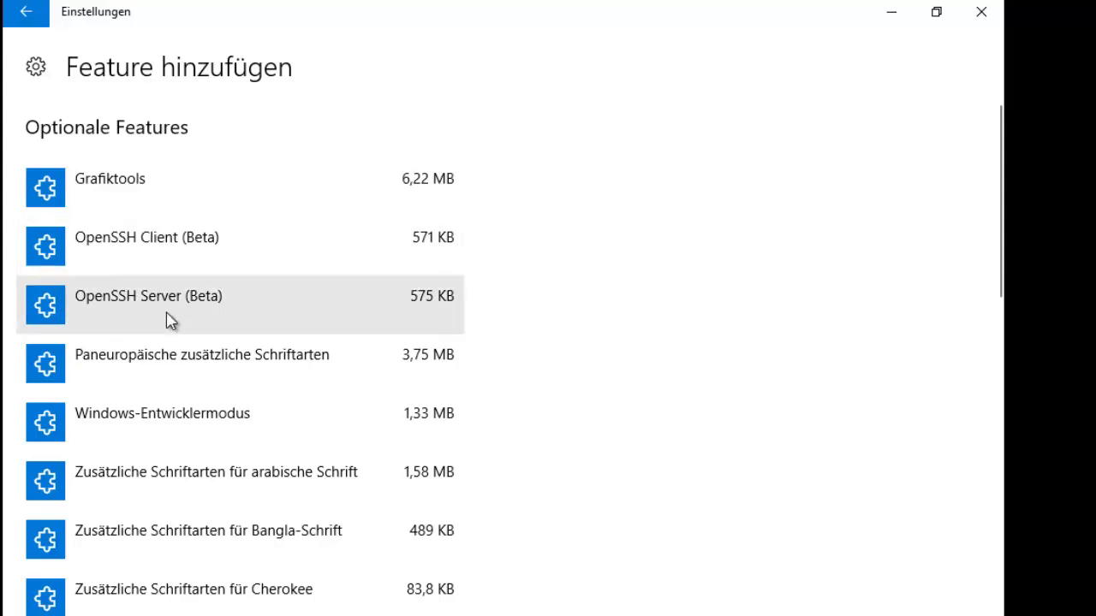
{"action": "left_click", "coordinate": [182, 241]}
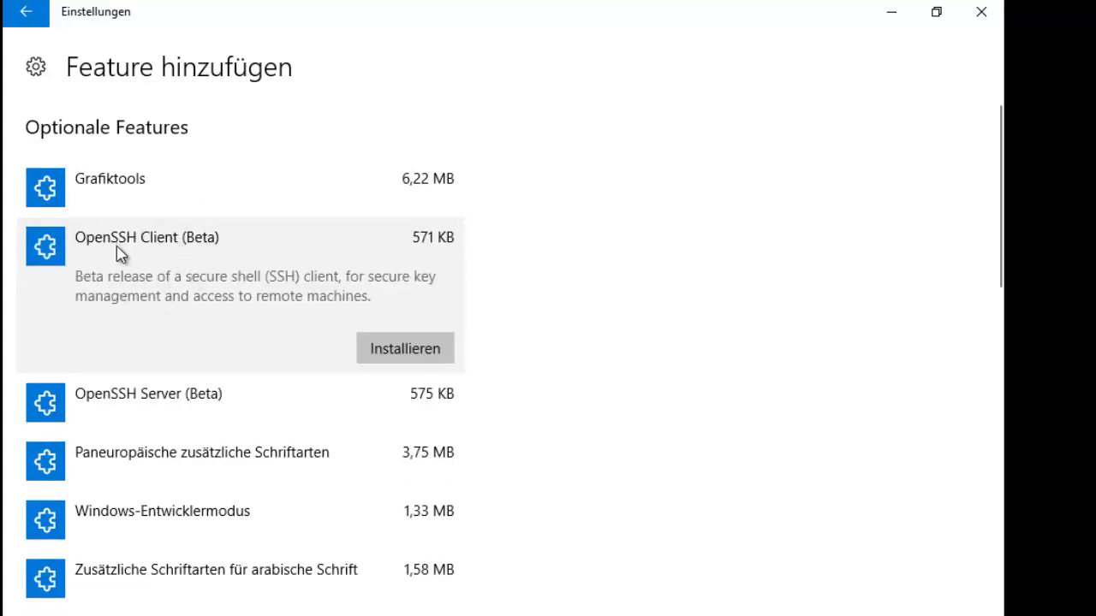
{"action": "left_click", "coordinate": [407, 351]}
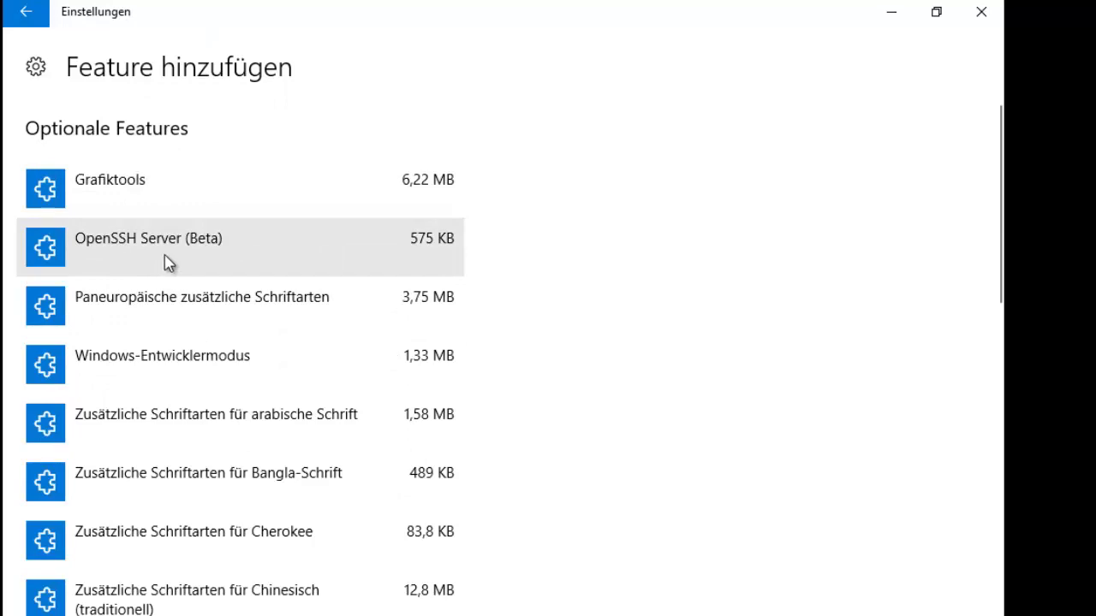
- Expand the OpenSSH Server (Beta) entry to view its description, and close the settings window
{"action": "scroll", "coordinate": [328, 460], "scroll_direction": "down", "scroll_amount": 6}
{"action": "scroll", "coordinate": [188, 256], "scroll_direction": "up", "scroll_amount": 5}
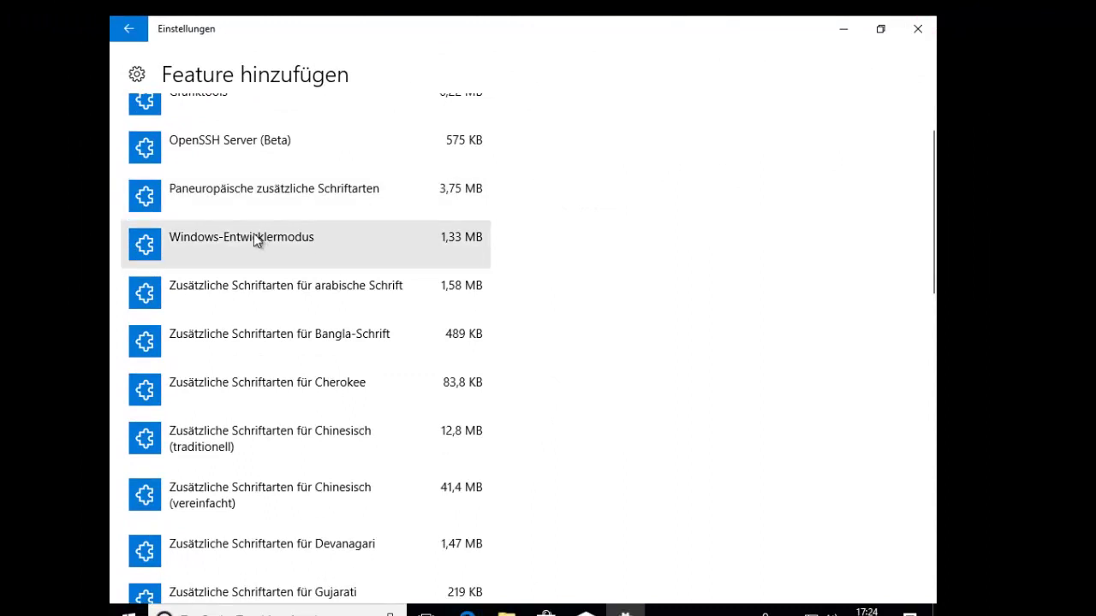
{"action": "left_click", "coordinate": [239, 172]}
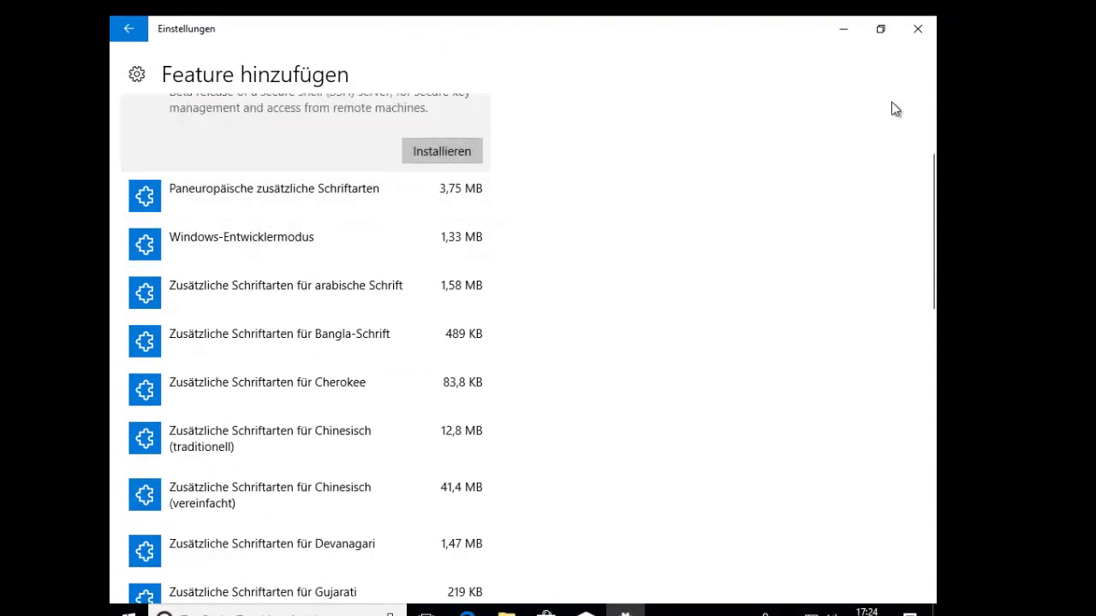
{"action": "left_click", "coordinate": [916, 38]}
- Refresh the desktop, check the system notifications, and close the notification list
{"action": "right_click", "coordinate": [507, 170]}
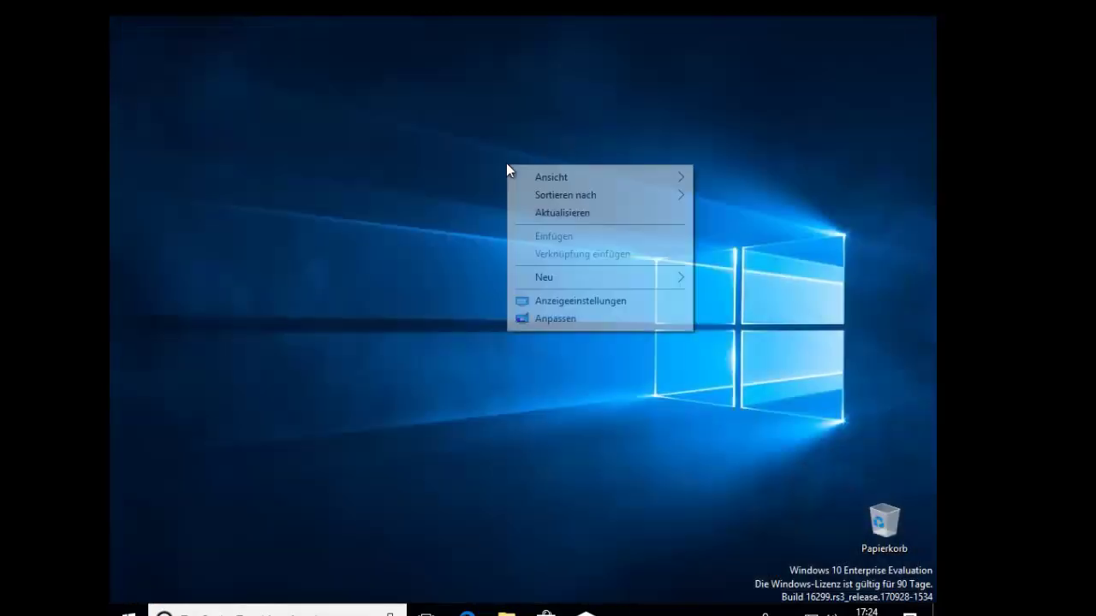
{"action": "left_click", "coordinate": [557, 213]}
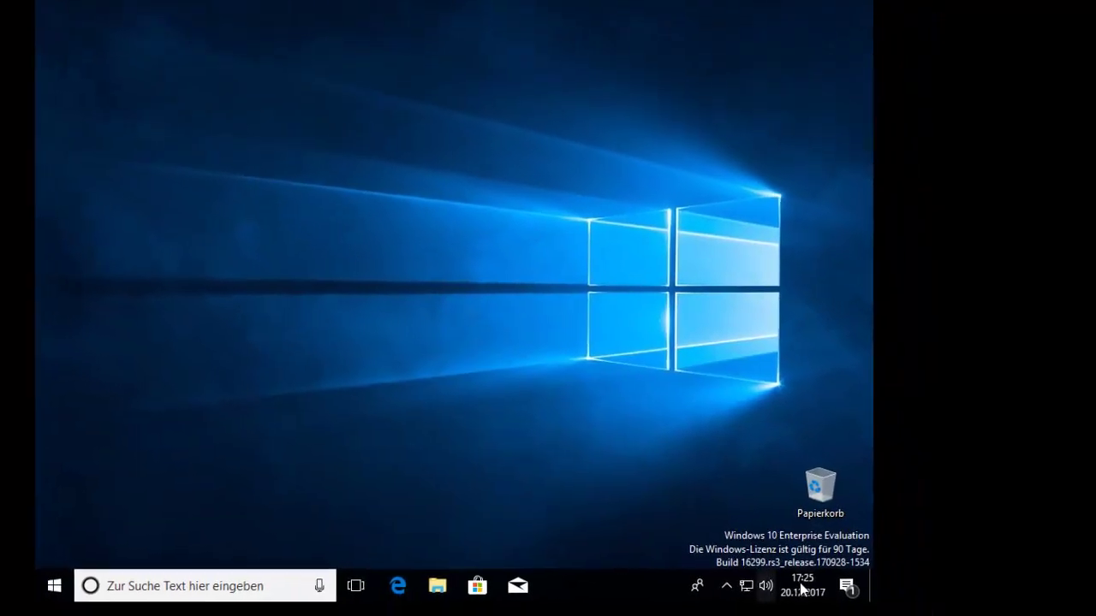
{"action": "left_click", "coordinate": [847, 585]}
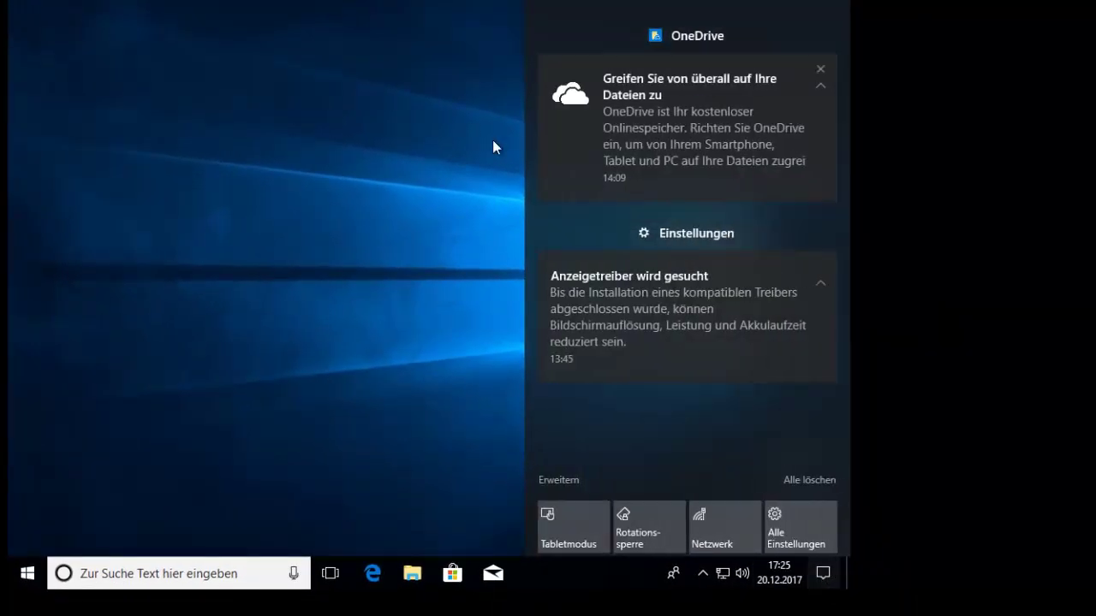
{"action": "left_click", "coordinate": [323, 131]}
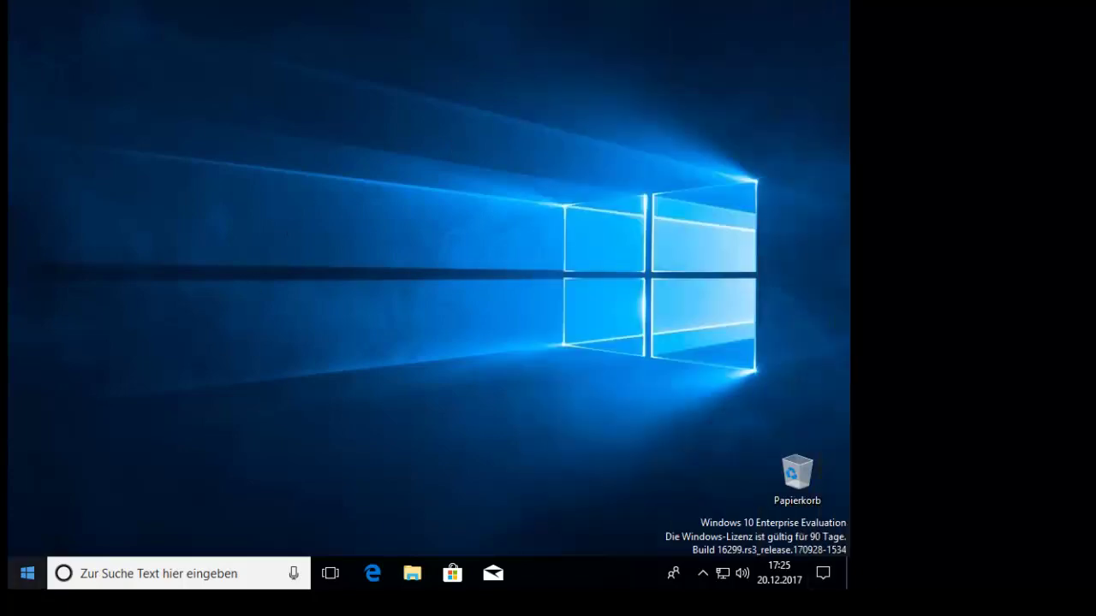
{"action": "left_click", "coordinate": [28, 575]}
{"action": "left_click", "coordinate": [265, 10]}
{"action": "right_click", "coordinate": [265, 11]}
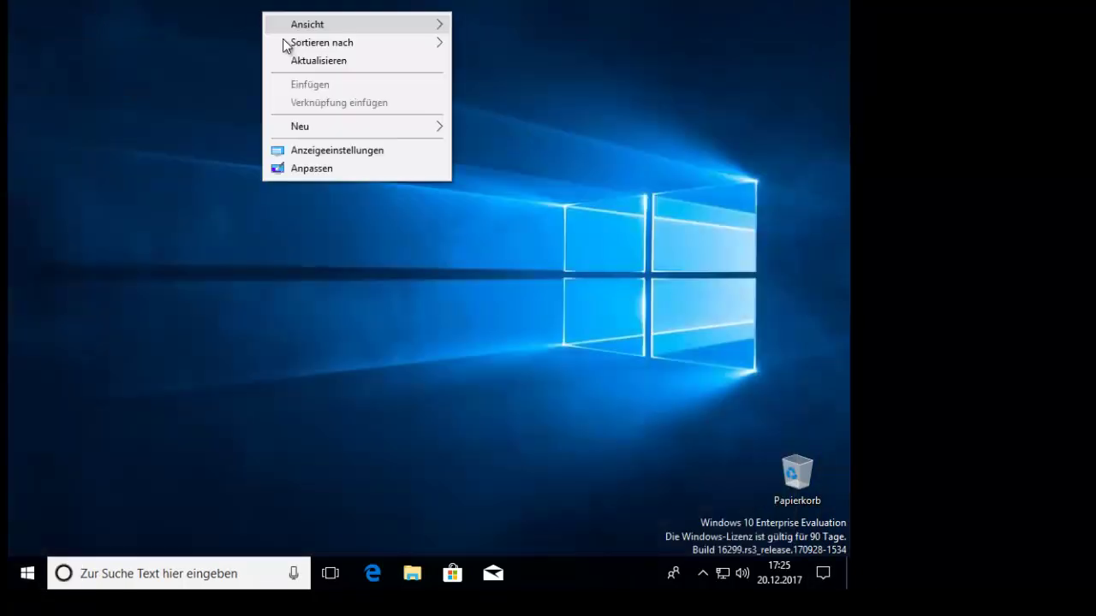
{"action": "left_click", "coordinate": [305, 60]}
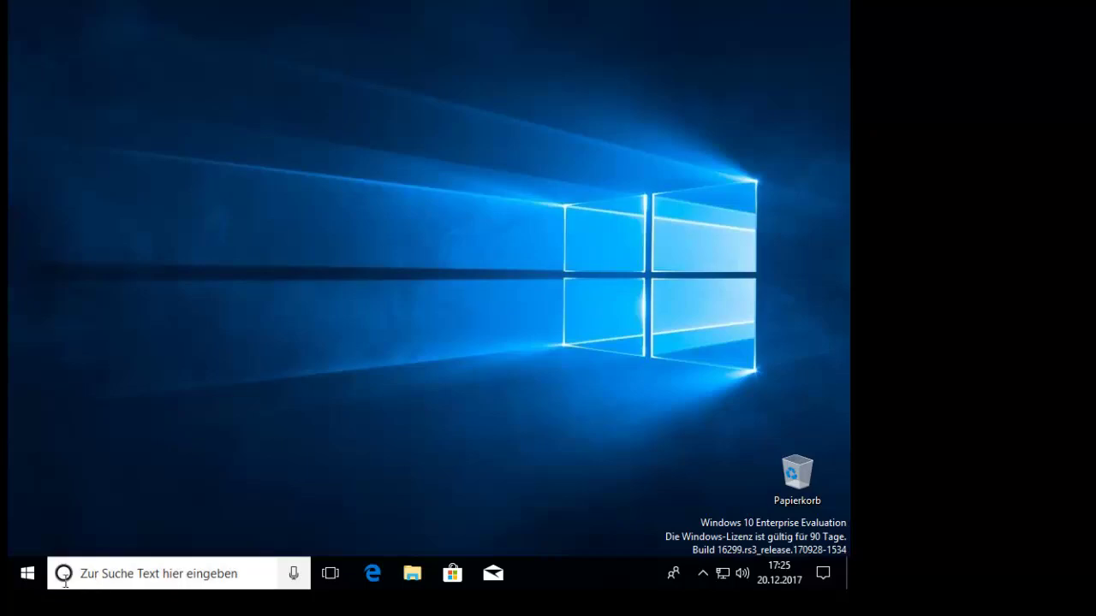
{"action": "left_click", "coordinate": [27, 573]}
{"action": "left_click", "coordinate": [211, 35]}
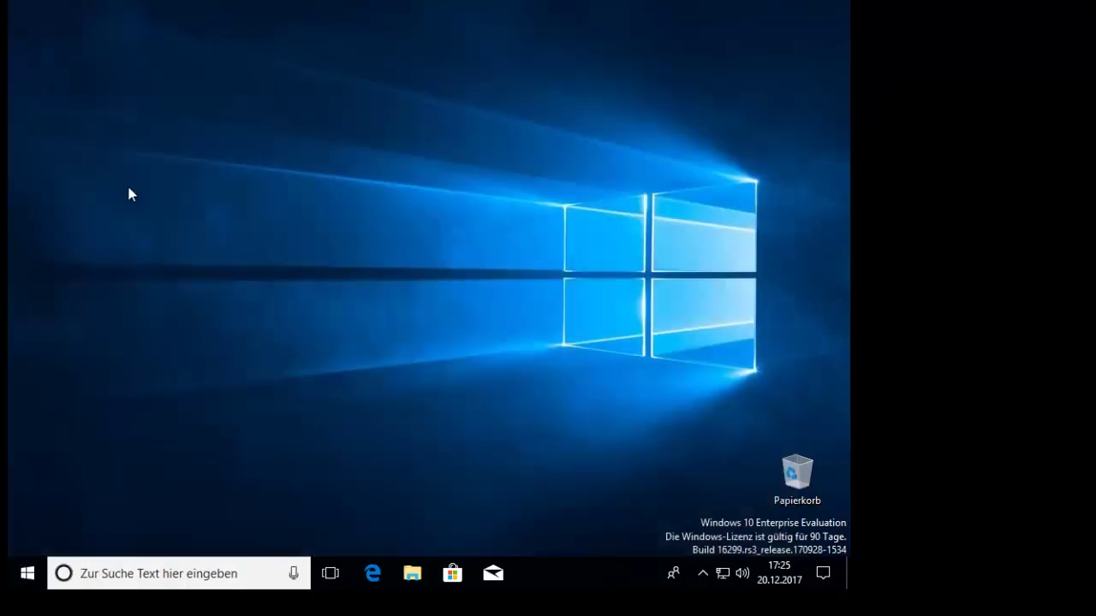
- Open a Command Prompt and run ssh to test whether the command is available
{"action": "key", "text": "super"}
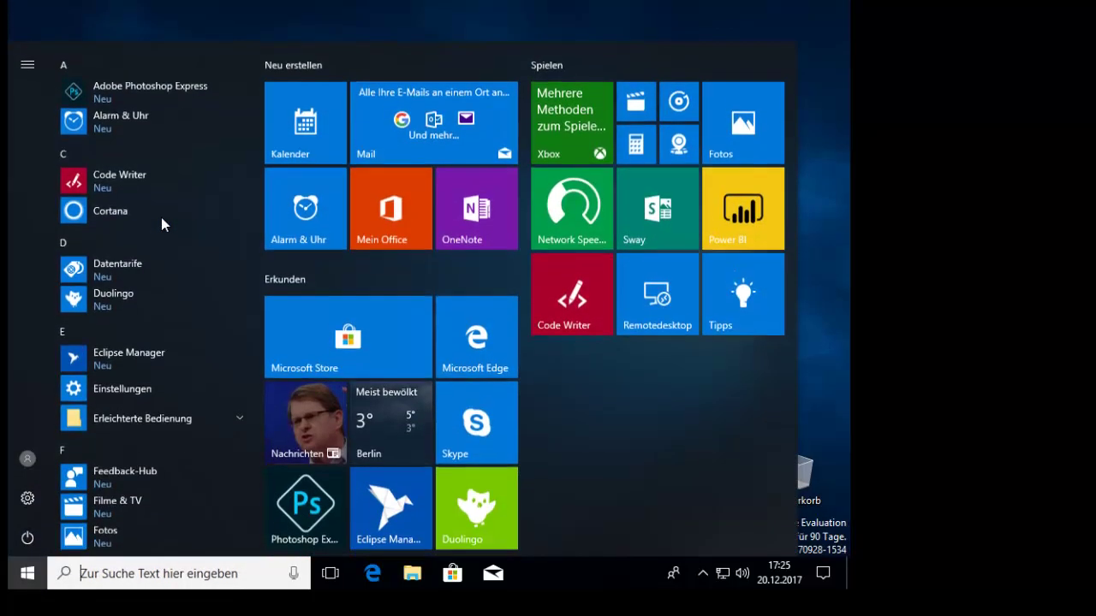
{"action": "type", "text": "cmd"}
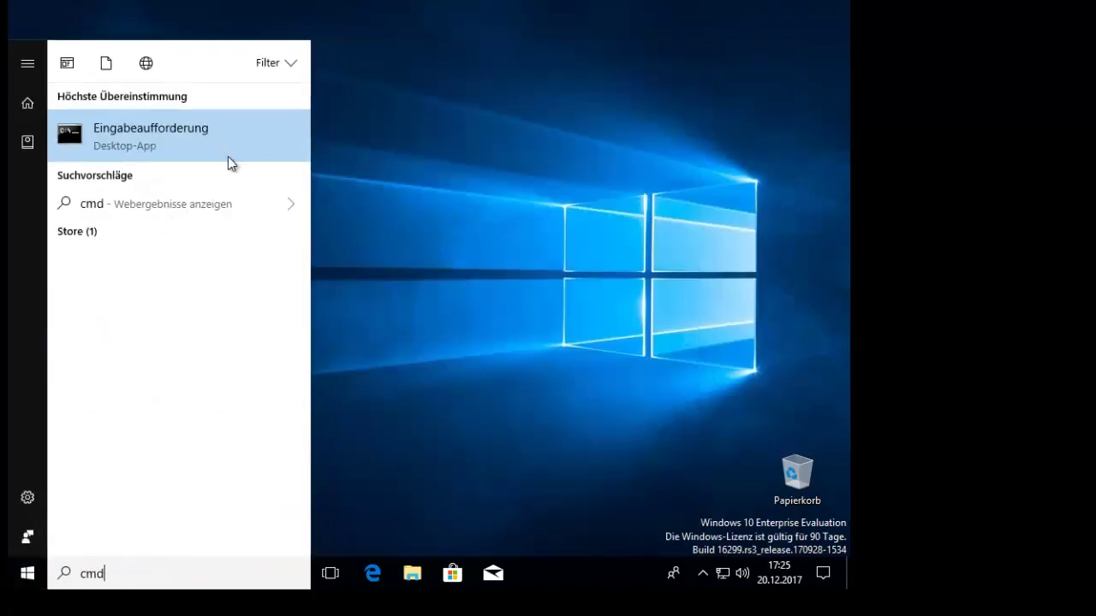
{"action": "left_click", "coordinate": [215, 134]}
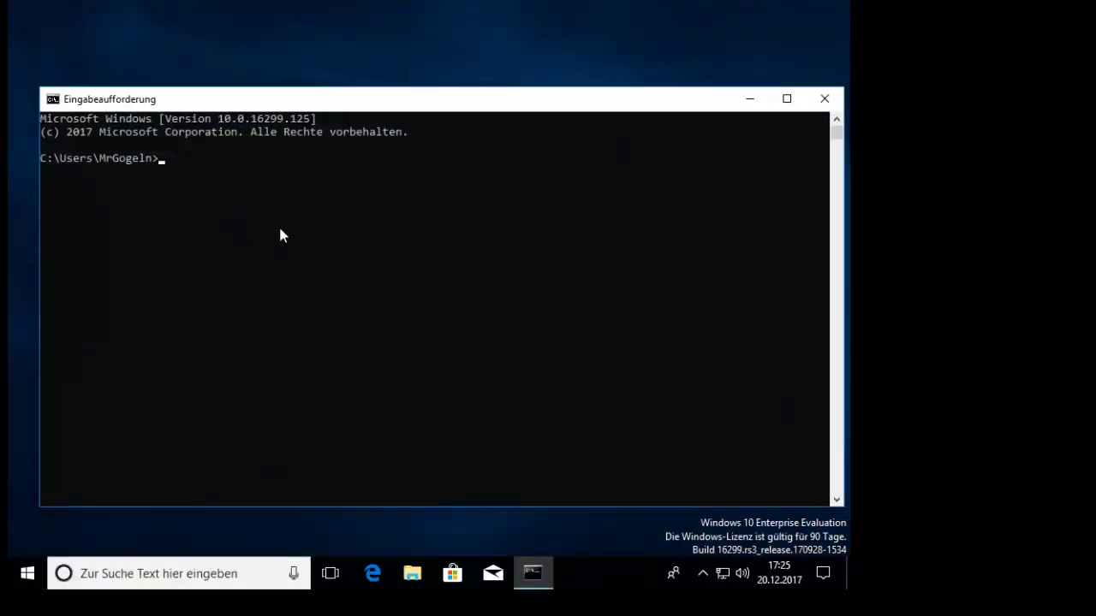
{"action": "left_click", "coordinate": [280, 224]}
{"action": "left_click", "coordinate": [282, 228]}
{"action": "type", "text": "ssh"}
{"action": "key", "text": "Return"}
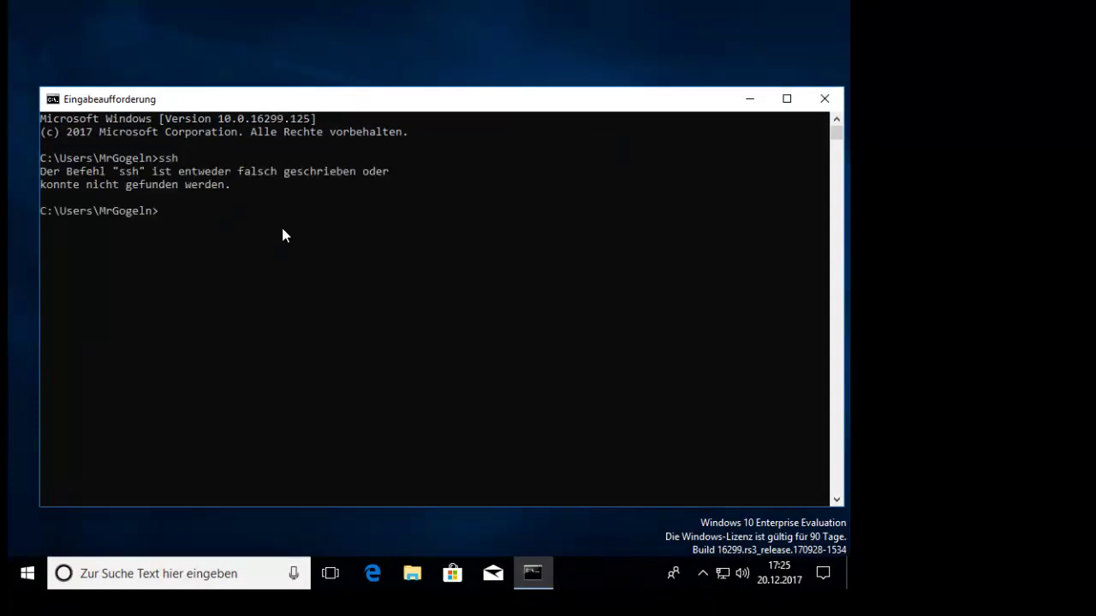
- Clear the text selection in the Command Prompt and end the session with the exit command
{"action": "left_click", "coordinate": [299, 288]}
{"action": "left_click", "coordinate": [319, 289]}
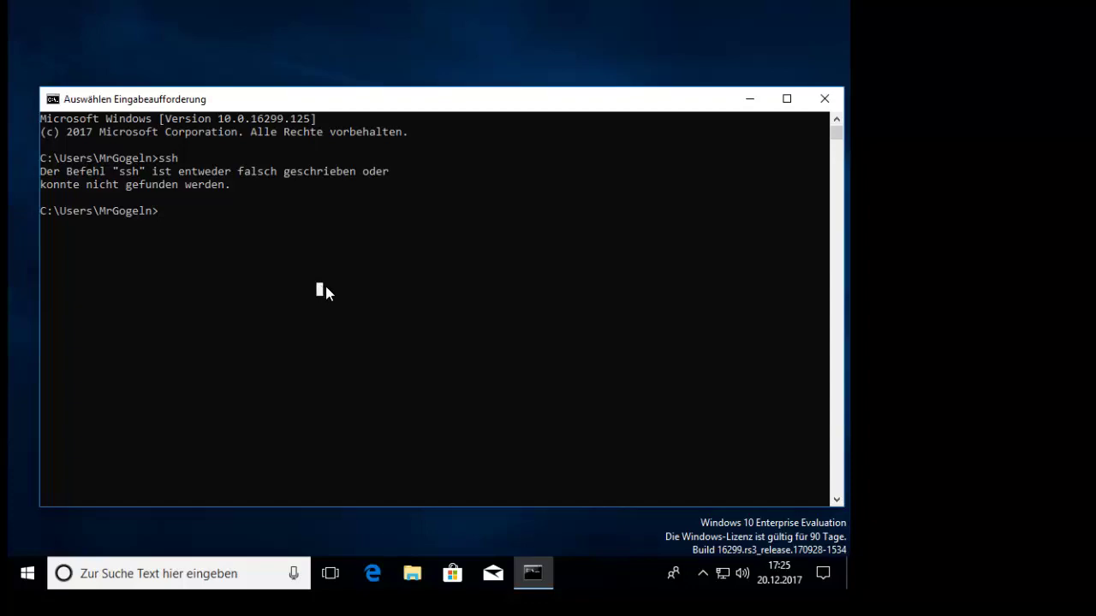
{"action": "key", "text": "Escape"}
{"action": "type", "text": "exit"}
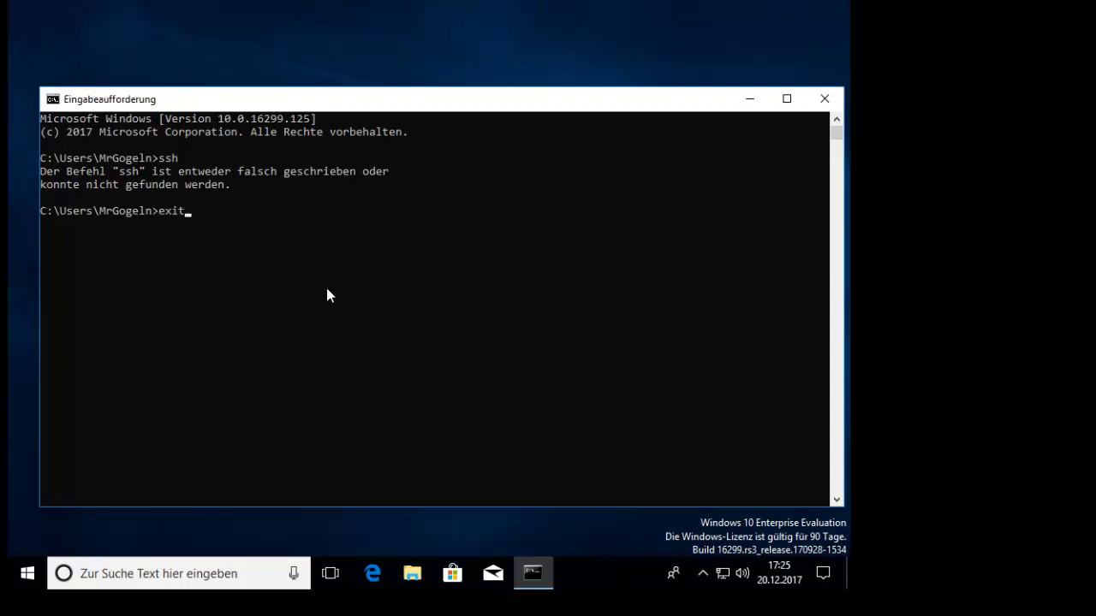
{"action": "key", "text": "Return"}
- Find the Command Prompt by searching for cmd and run it as administrator, approving the User Account Control request
{"action": "left_click", "coordinate": [26, 582]}
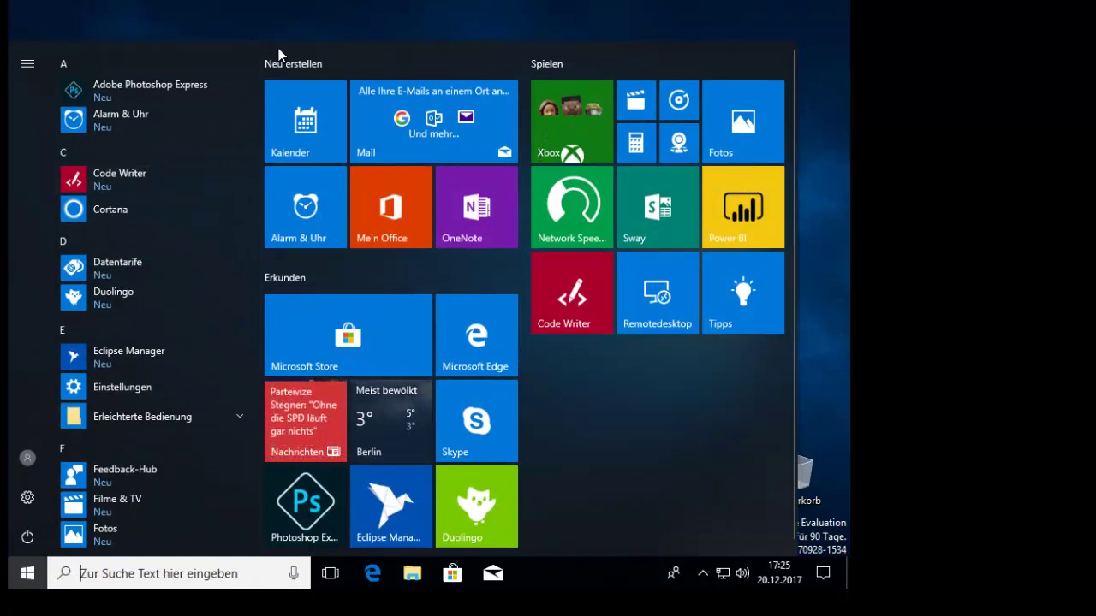
{"action": "type", "text": "qm"}
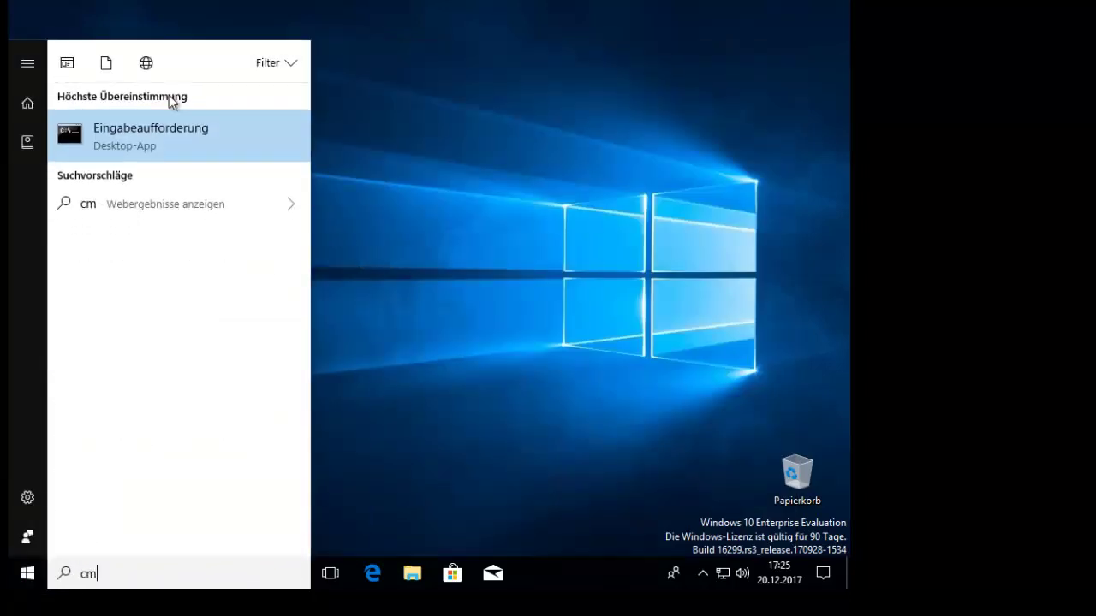
{"action": "right_click", "coordinate": [171, 130]}
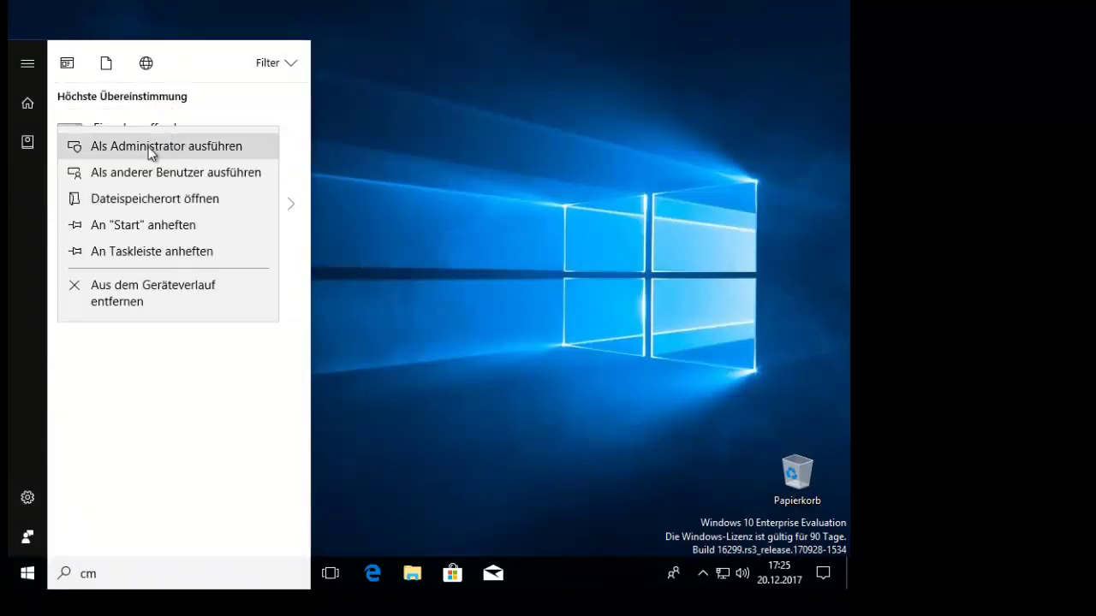
{"action": "left_click", "coordinate": [148, 148]}
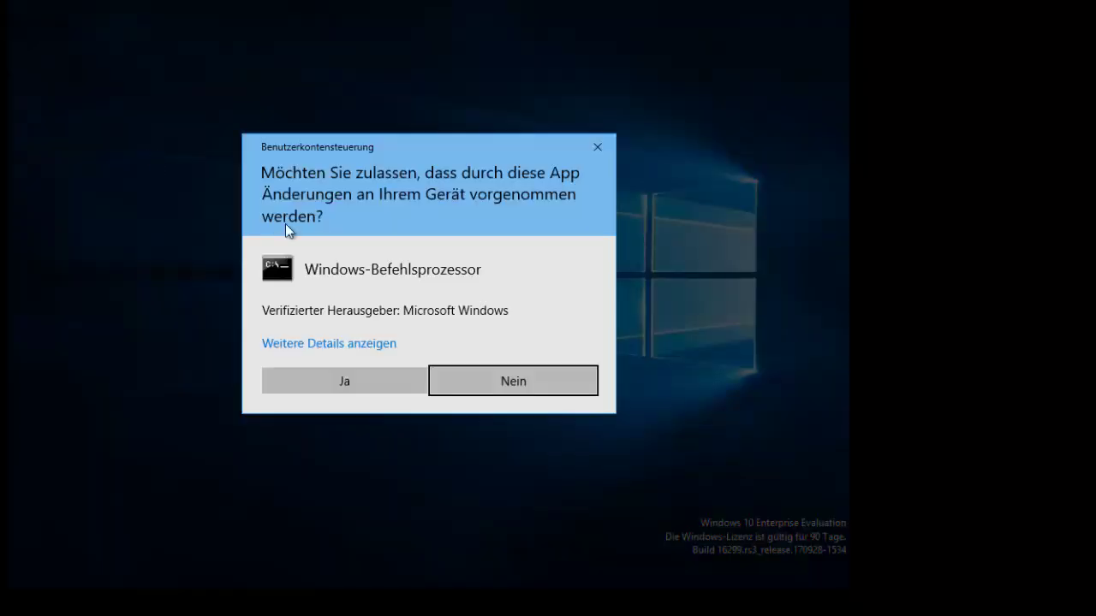
{"action": "left_click", "coordinate": [364, 387]}
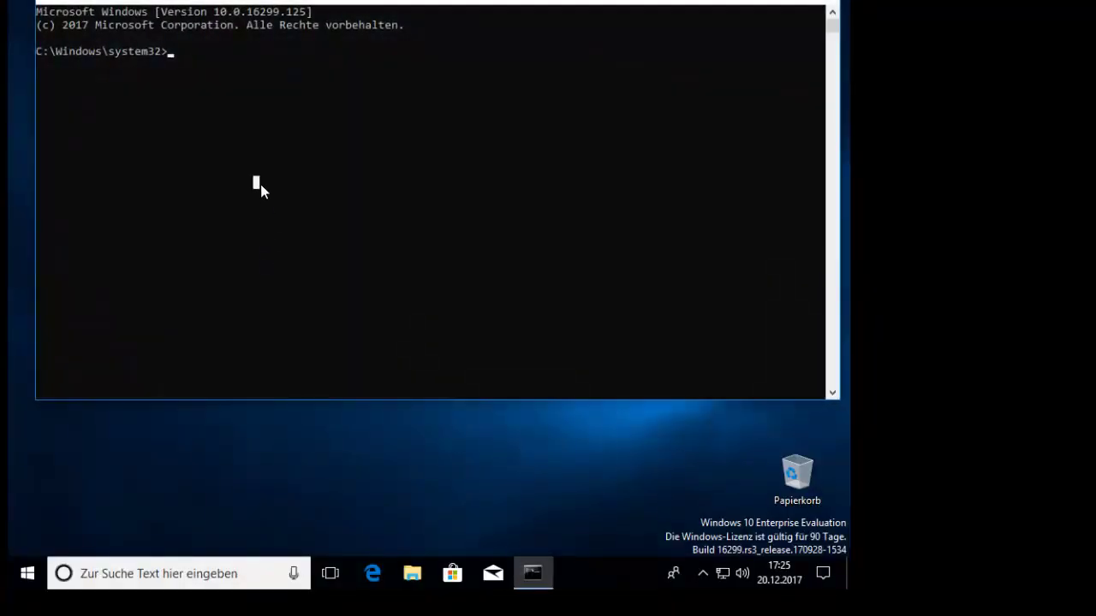
- Run ssh in the elevated Command Prompt to test the command, and end the session with exit
{"action": "type", "text": "ssh"}
{"action": "key", "text": "Return"}
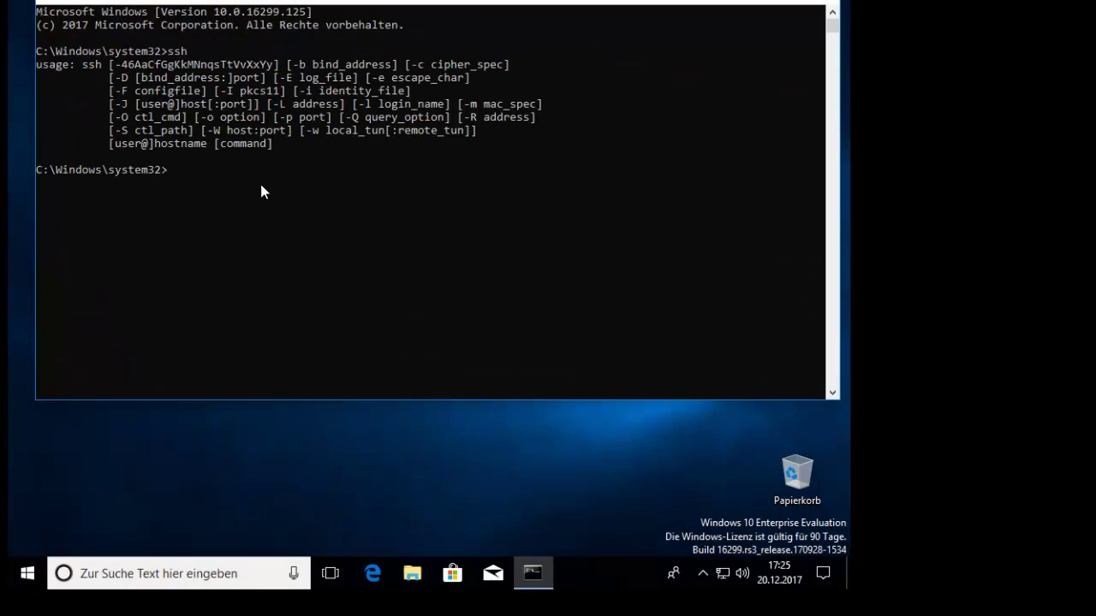
{"action": "type", "text": "exit"}
{"action": "key", "text": "Return"}
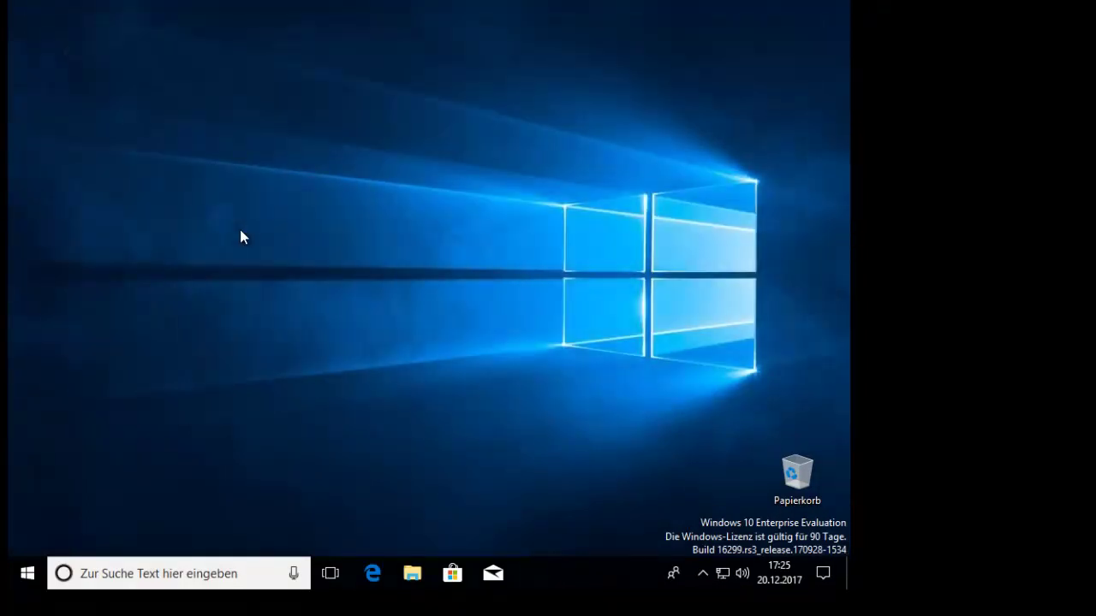
{"action": "left_click", "coordinate": [26, 580]}
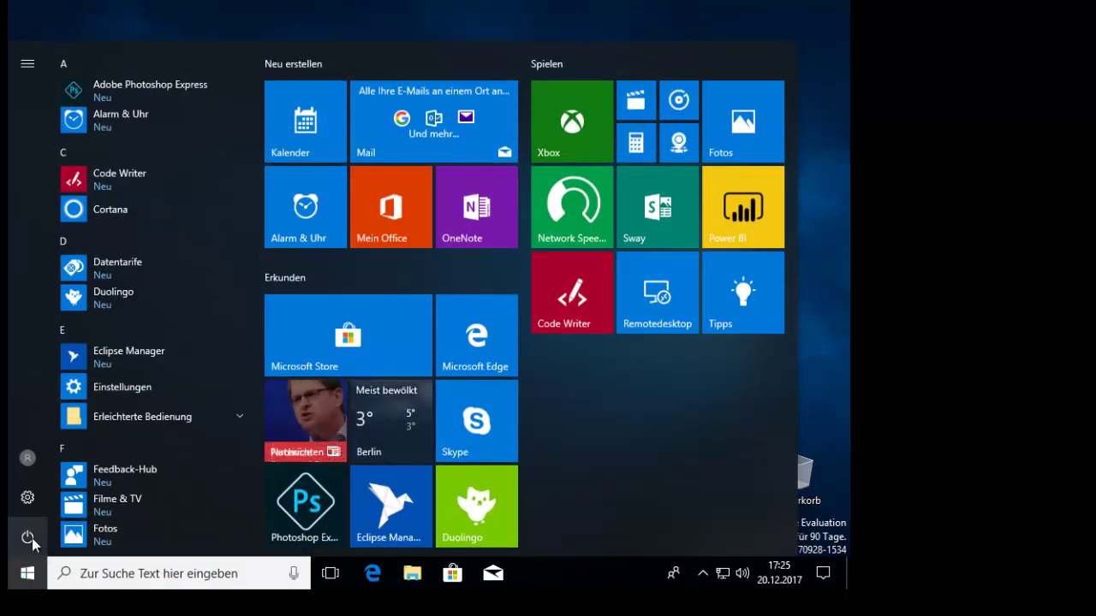
{"action": "left_click", "coordinate": [28, 538]}
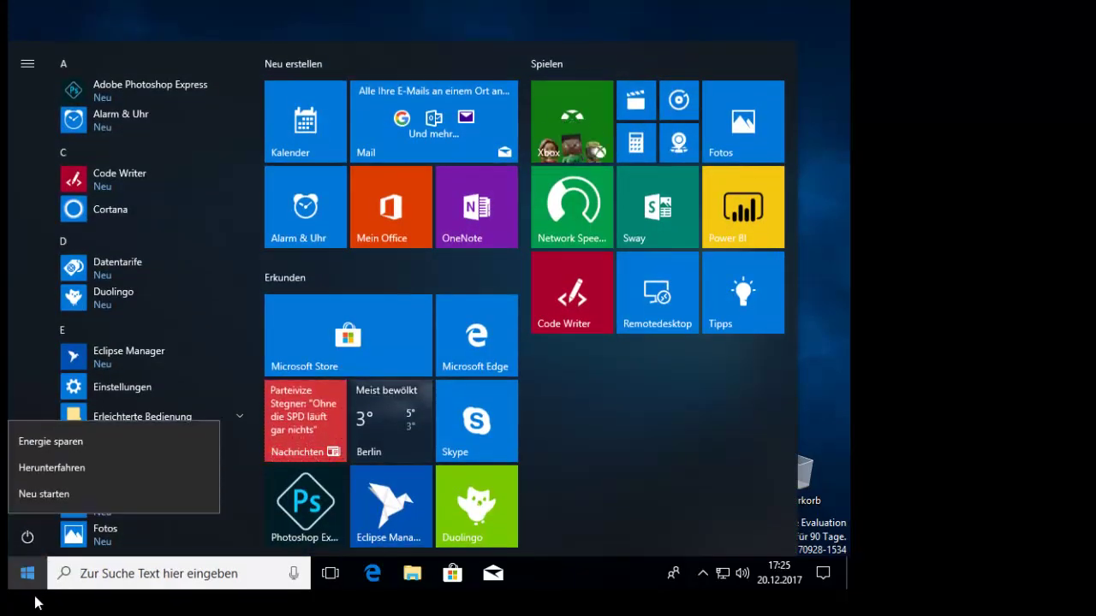
{"action": "left_click", "coordinate": [28, 574]}
{"action": "key", "text": "super"}
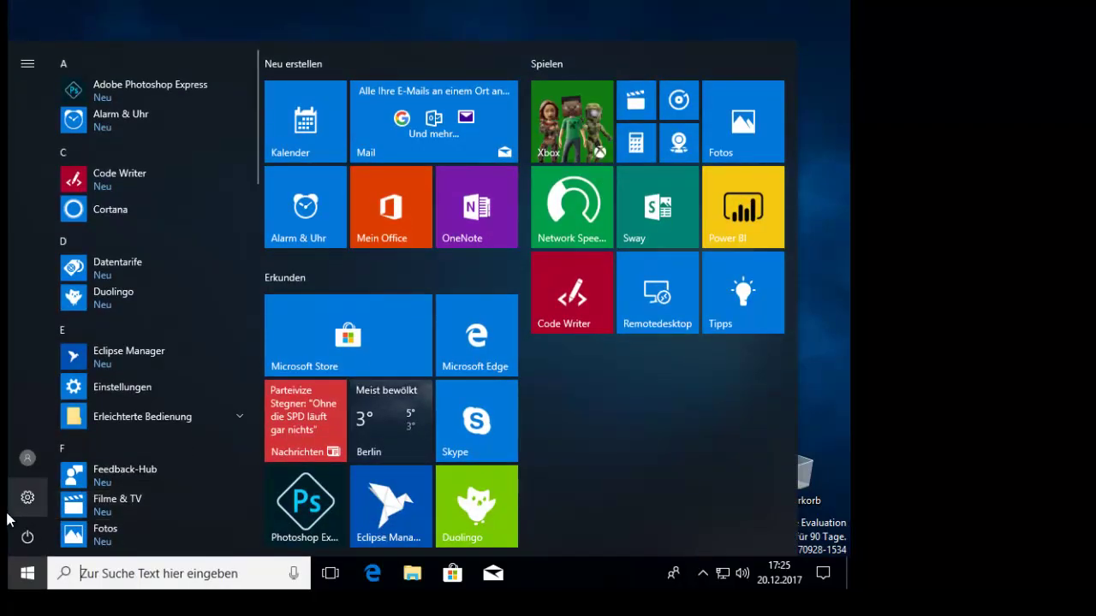
{"action": "left_click", "coordinate": [28, 537]}
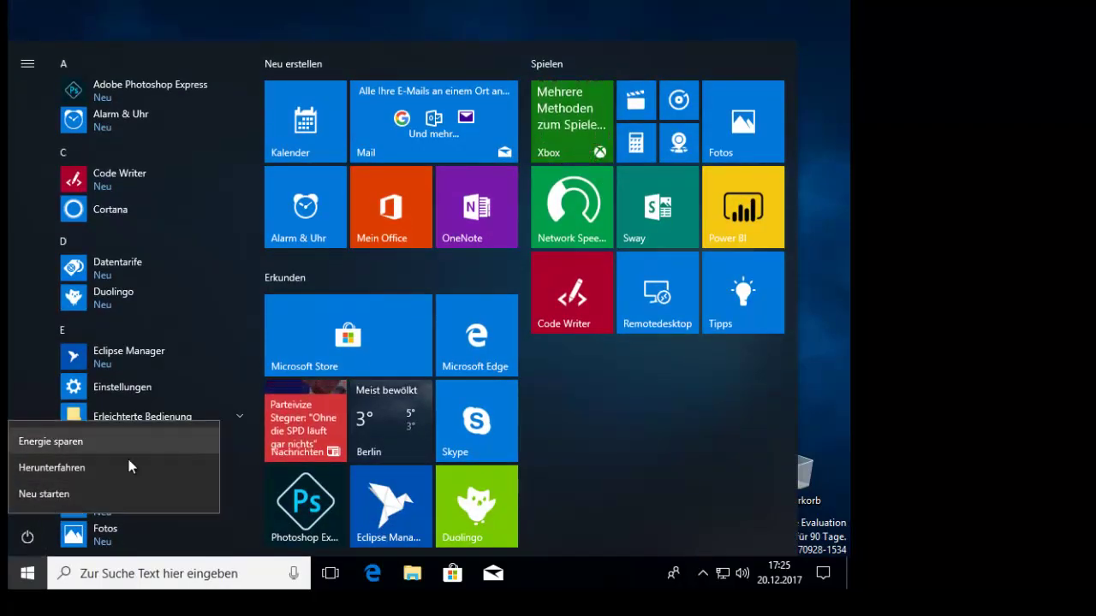
{"action": "left_click", "coordinate": [793, 350]}
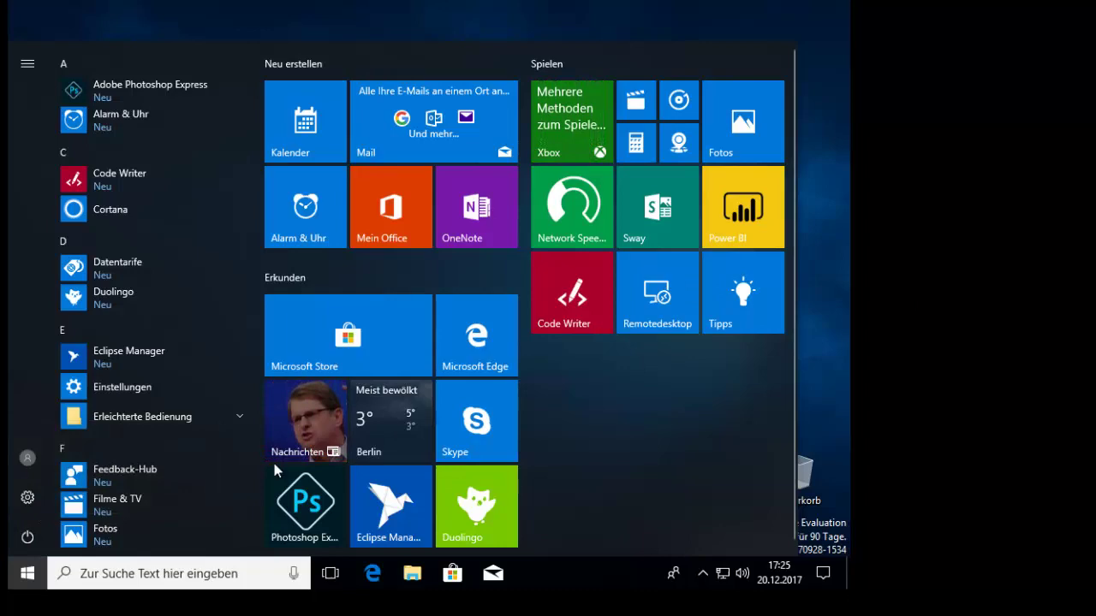
- Sign out of the current Windows user account
{"action": "left_click", "coordinate": [33, 575]}
{"action": "left_click", "coordinate": [32, 576]}
{"action": "right_click", "coordinate": [24, 576]}
{"action": "mouse_move", "coordinate": [200, 524]}
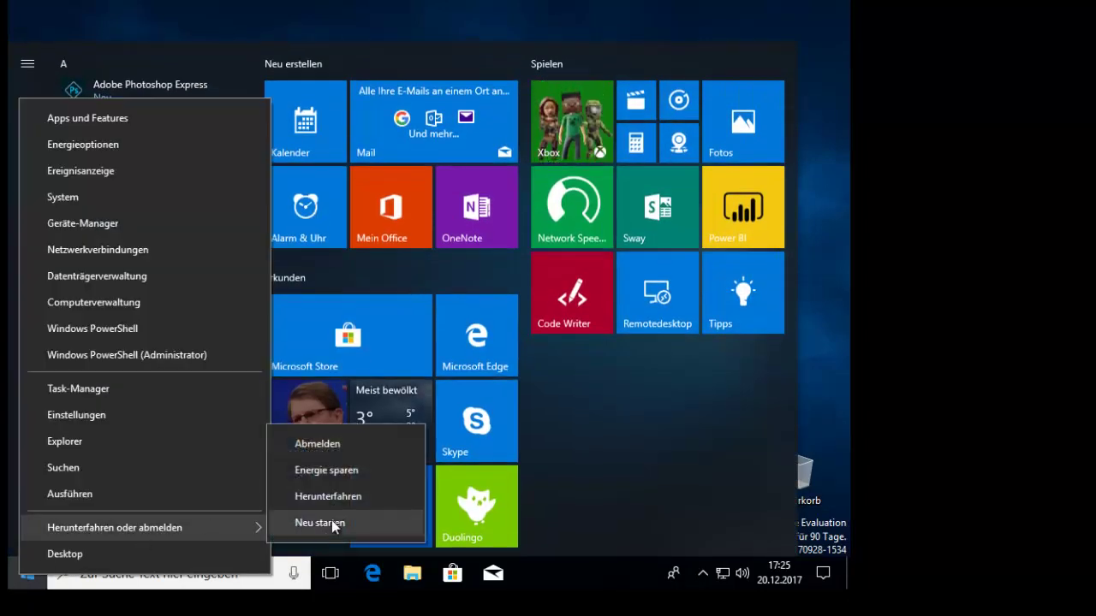
{"action": "left_click", "coordinate": [329, 444]}
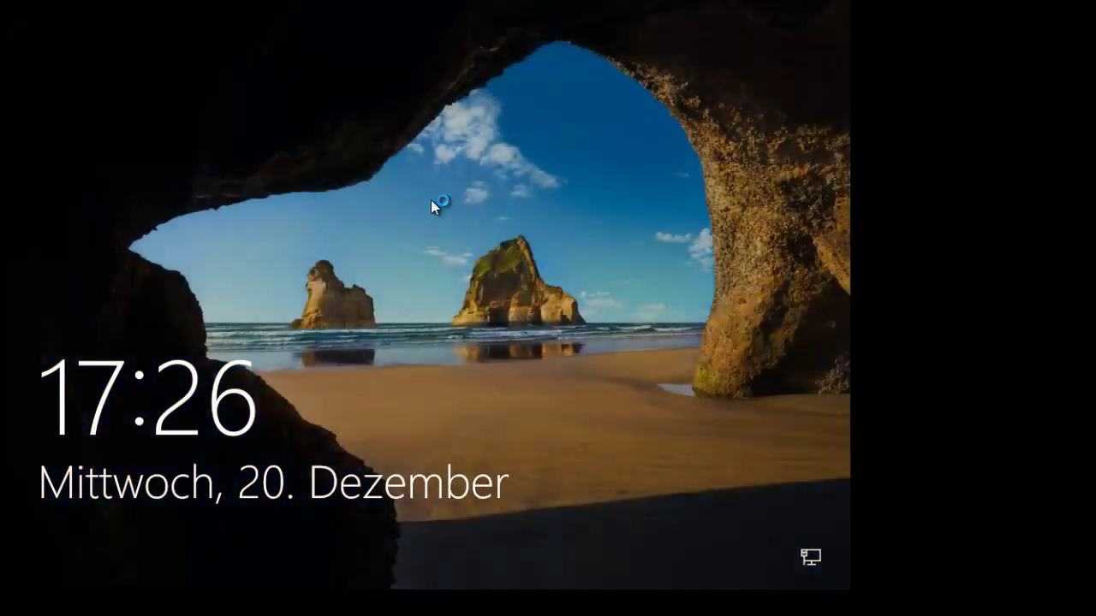
- Dismiss the lock screen and sign back in by entering the account password
{"action": "left_click", "coordinate": [392, 219]}
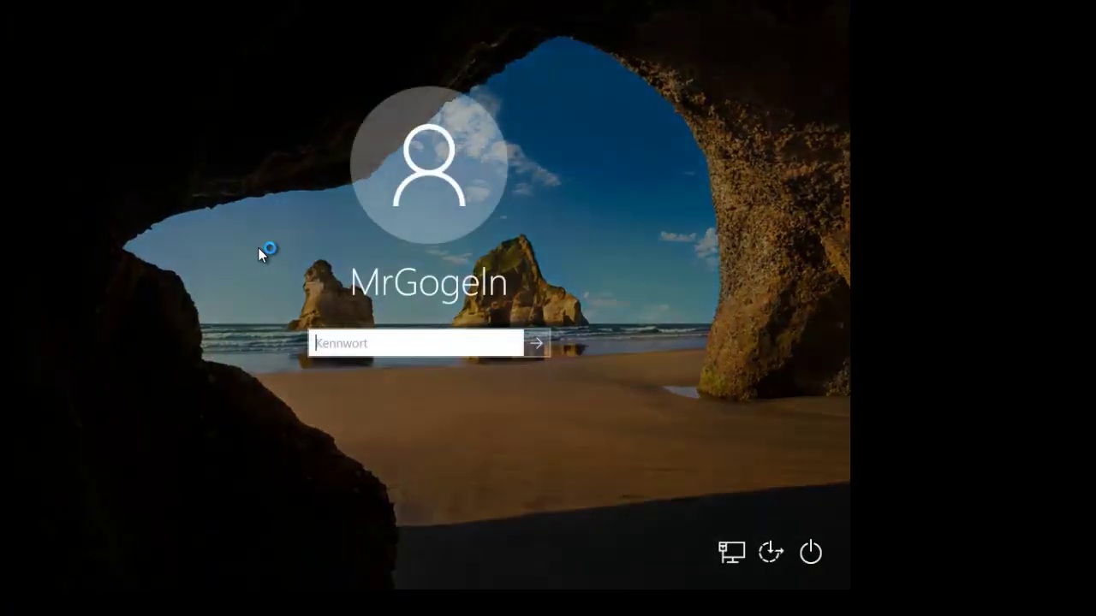
{"action": "type", "text": "****"}
{"action": "key", "text": "Return"}
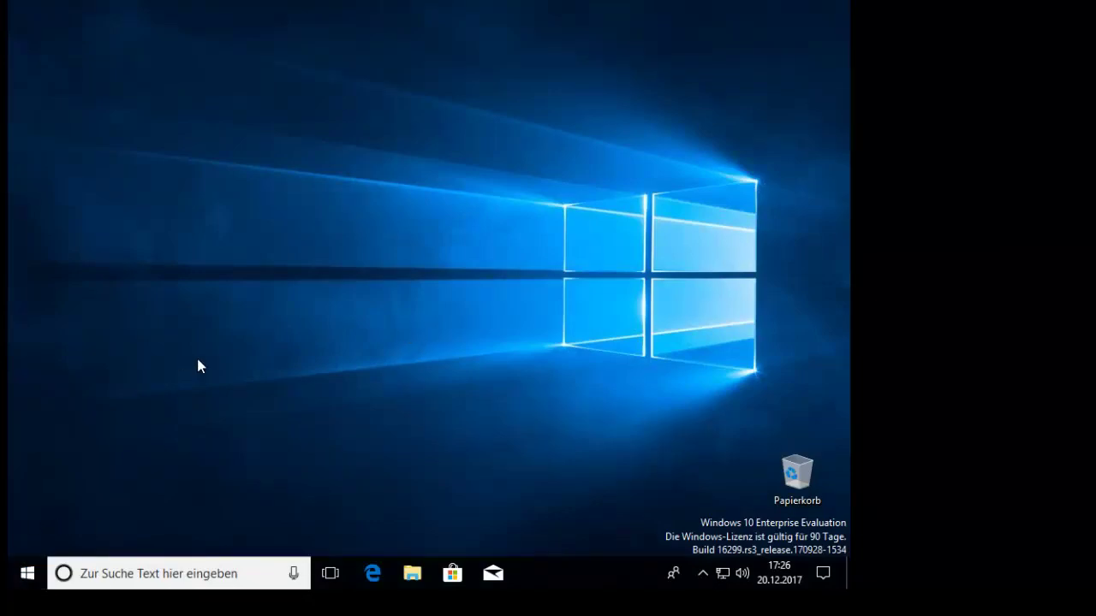
- Open a regular Command Prompt by searching for cmd and run ssh to test the command again
{"action": "key", "text": "super"}
{"action": "type", "text": "cmd"}
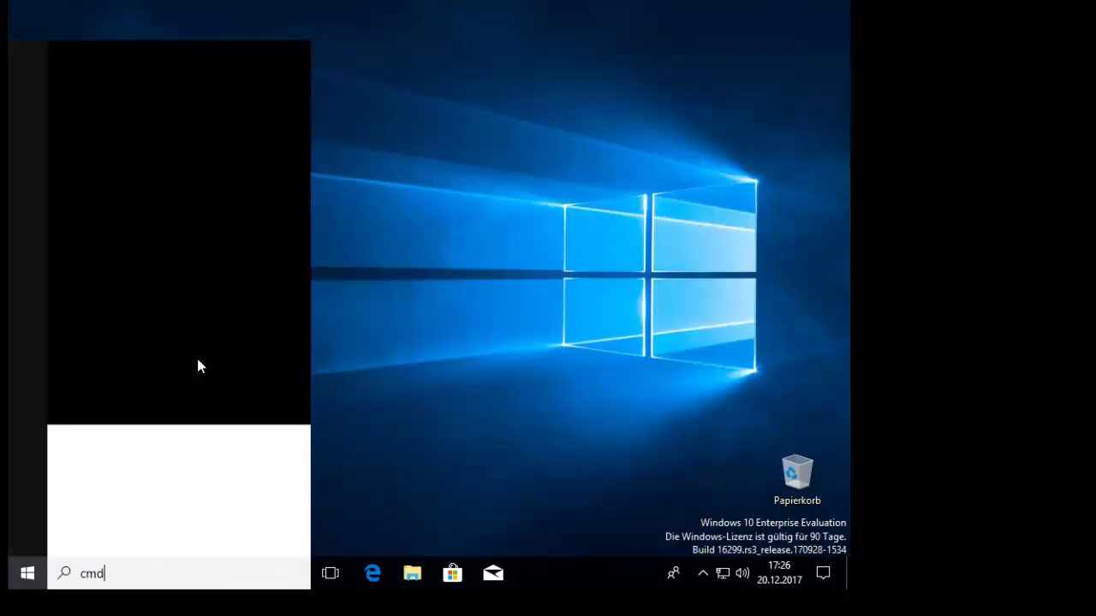
{"action": "key", "text": "Return"}
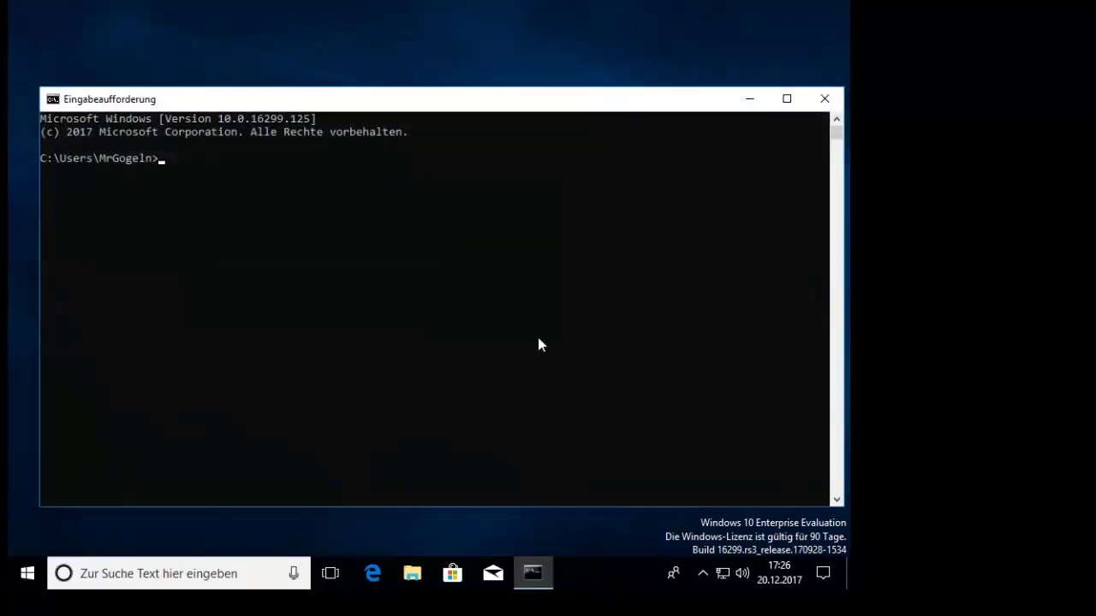
{"action": "left_click", "coordinate": [538, 341]}
{"action": "type", "text": "ssh"}
{"action": "key", "text": "Return"}
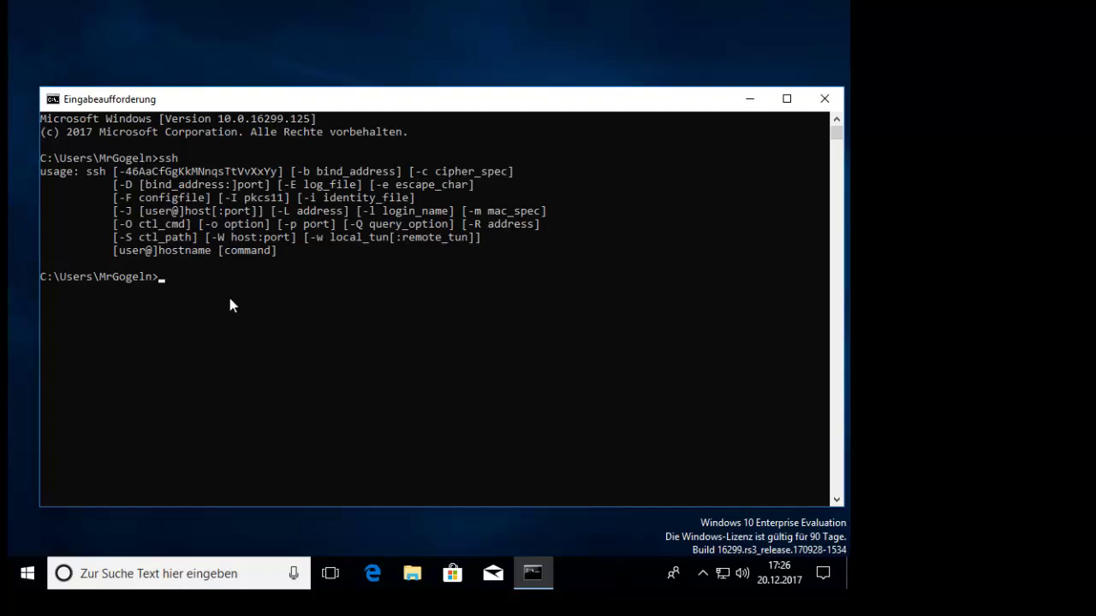
{"action": "left_click", "coordinate": [405, 354]}
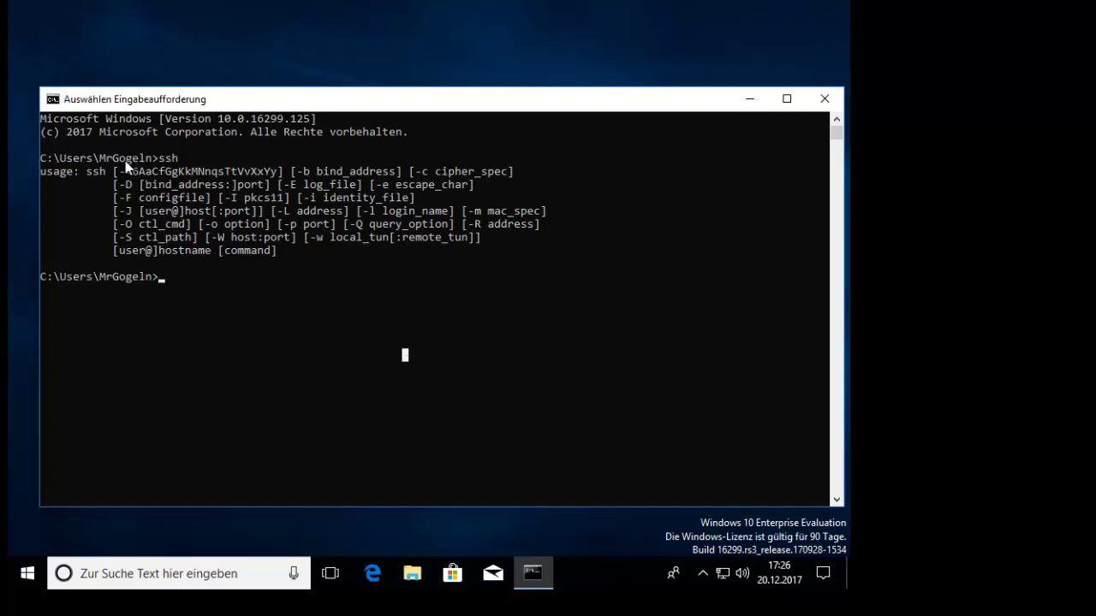
{"action": "left_click", "coordinate": [574, 212]}
{"action": "left_click", "coordinate": [319, 301]}
{"action": "type", "text": "ssh"}
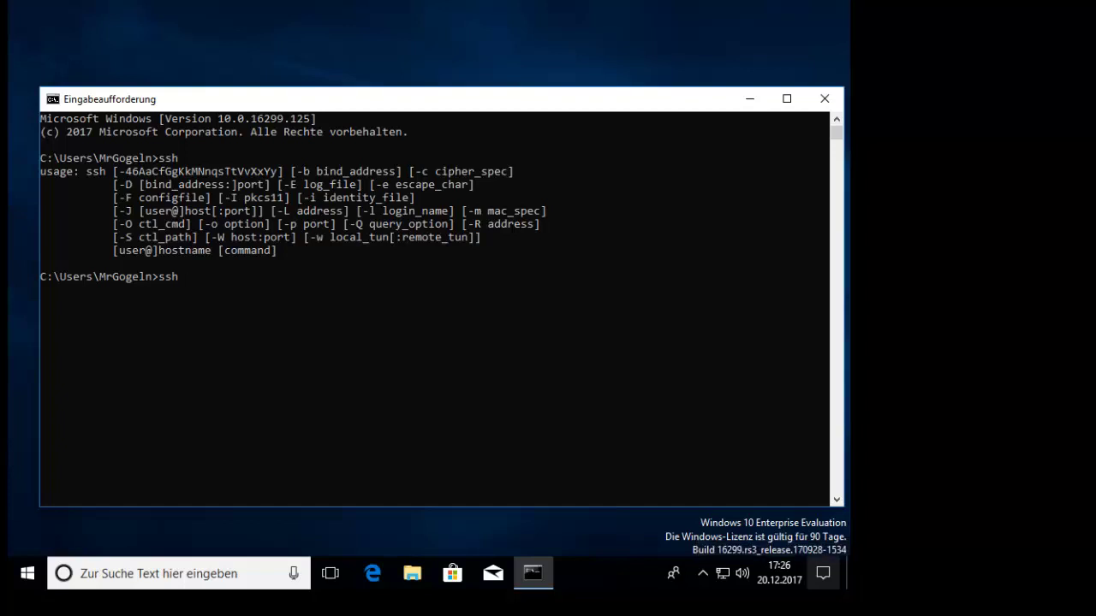
{"action": "left_click_drag", "start_coordinate": [501, 289], "coordinate": [433, 303]}
{"action": "left_click", "coordinate": [423, 214]}
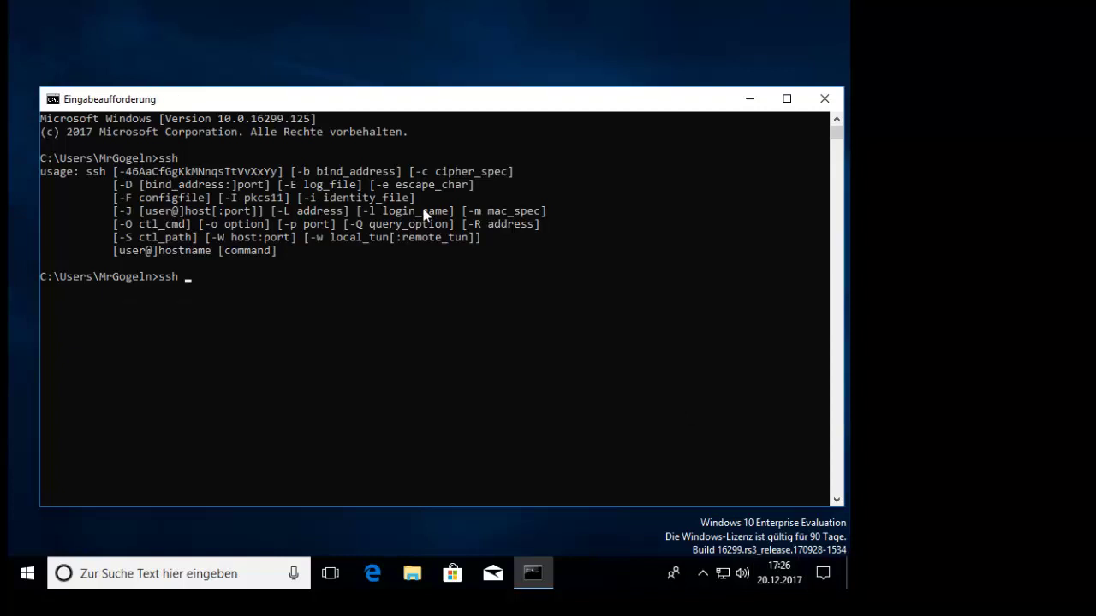
{"action": "left_click", "coordinate": [289, 262]}
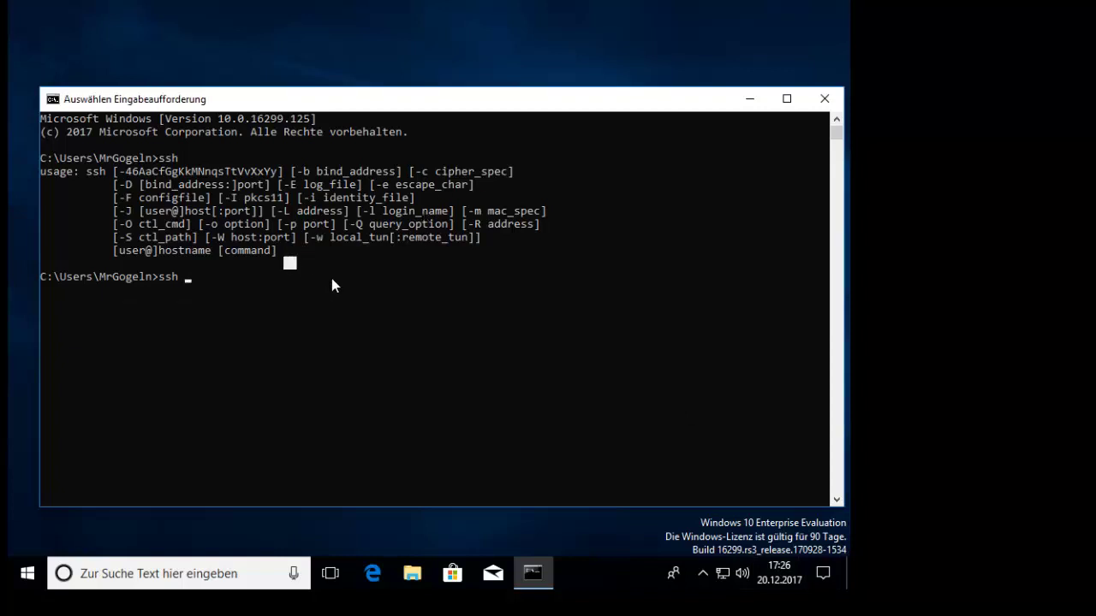
{"action": "left_click_drag", "start_coordinate": [347, 330], "coordinate": [348, 303]}
{"action": "key", "text": "BackSpace"}
{"action": "key", "text": "BackSpace"}
{"action": "key", "text": "BackSpace"}
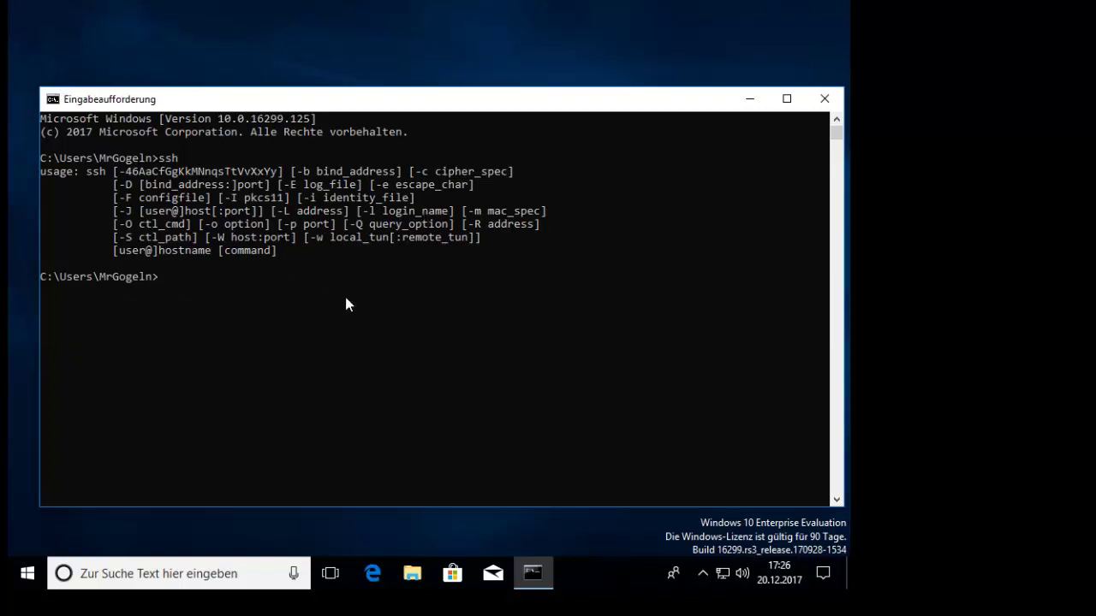
- Close the Command Prompt window
{"action": "type", "text": "exyit"}
{"action": "key", "text": "Return"}
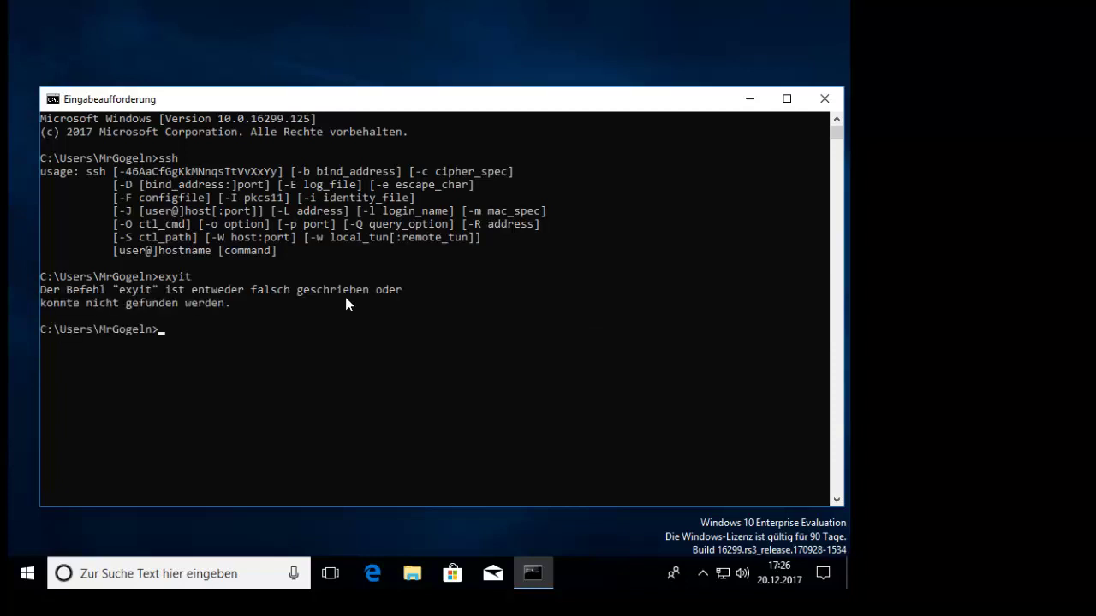
{"action": "type", "text": "ex it"}
{"action": "key", "text": "Return"}
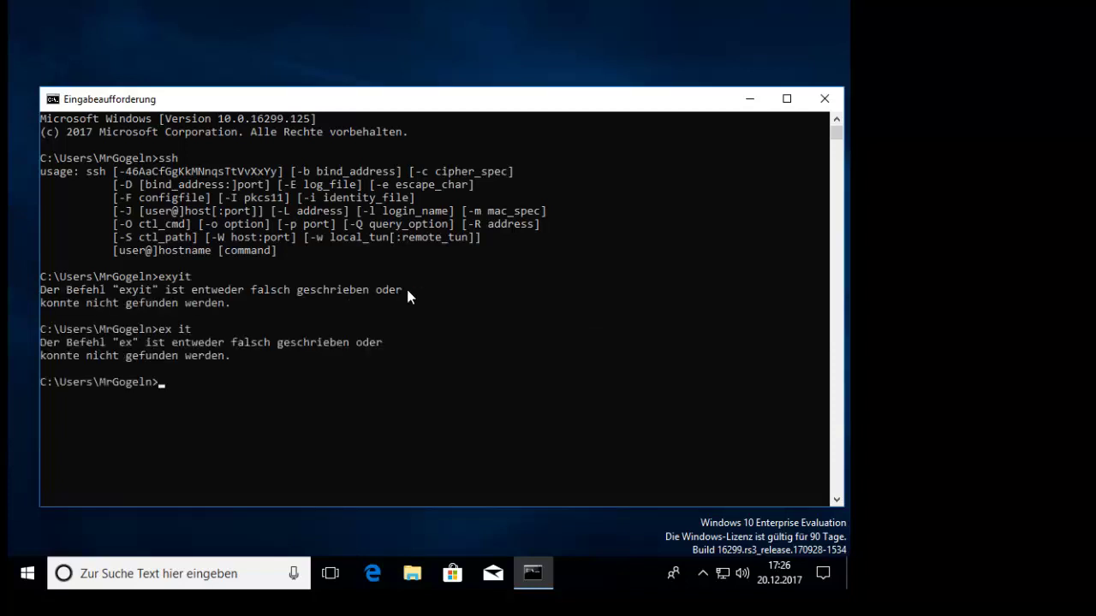
{"action": "left_click", "coordinate": [823, 100]}
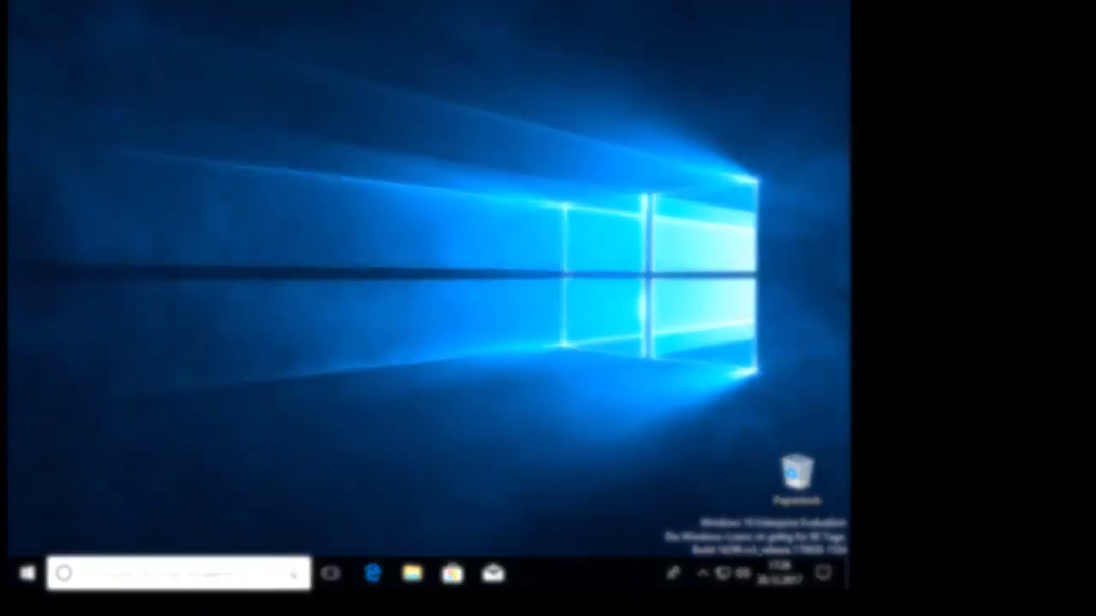